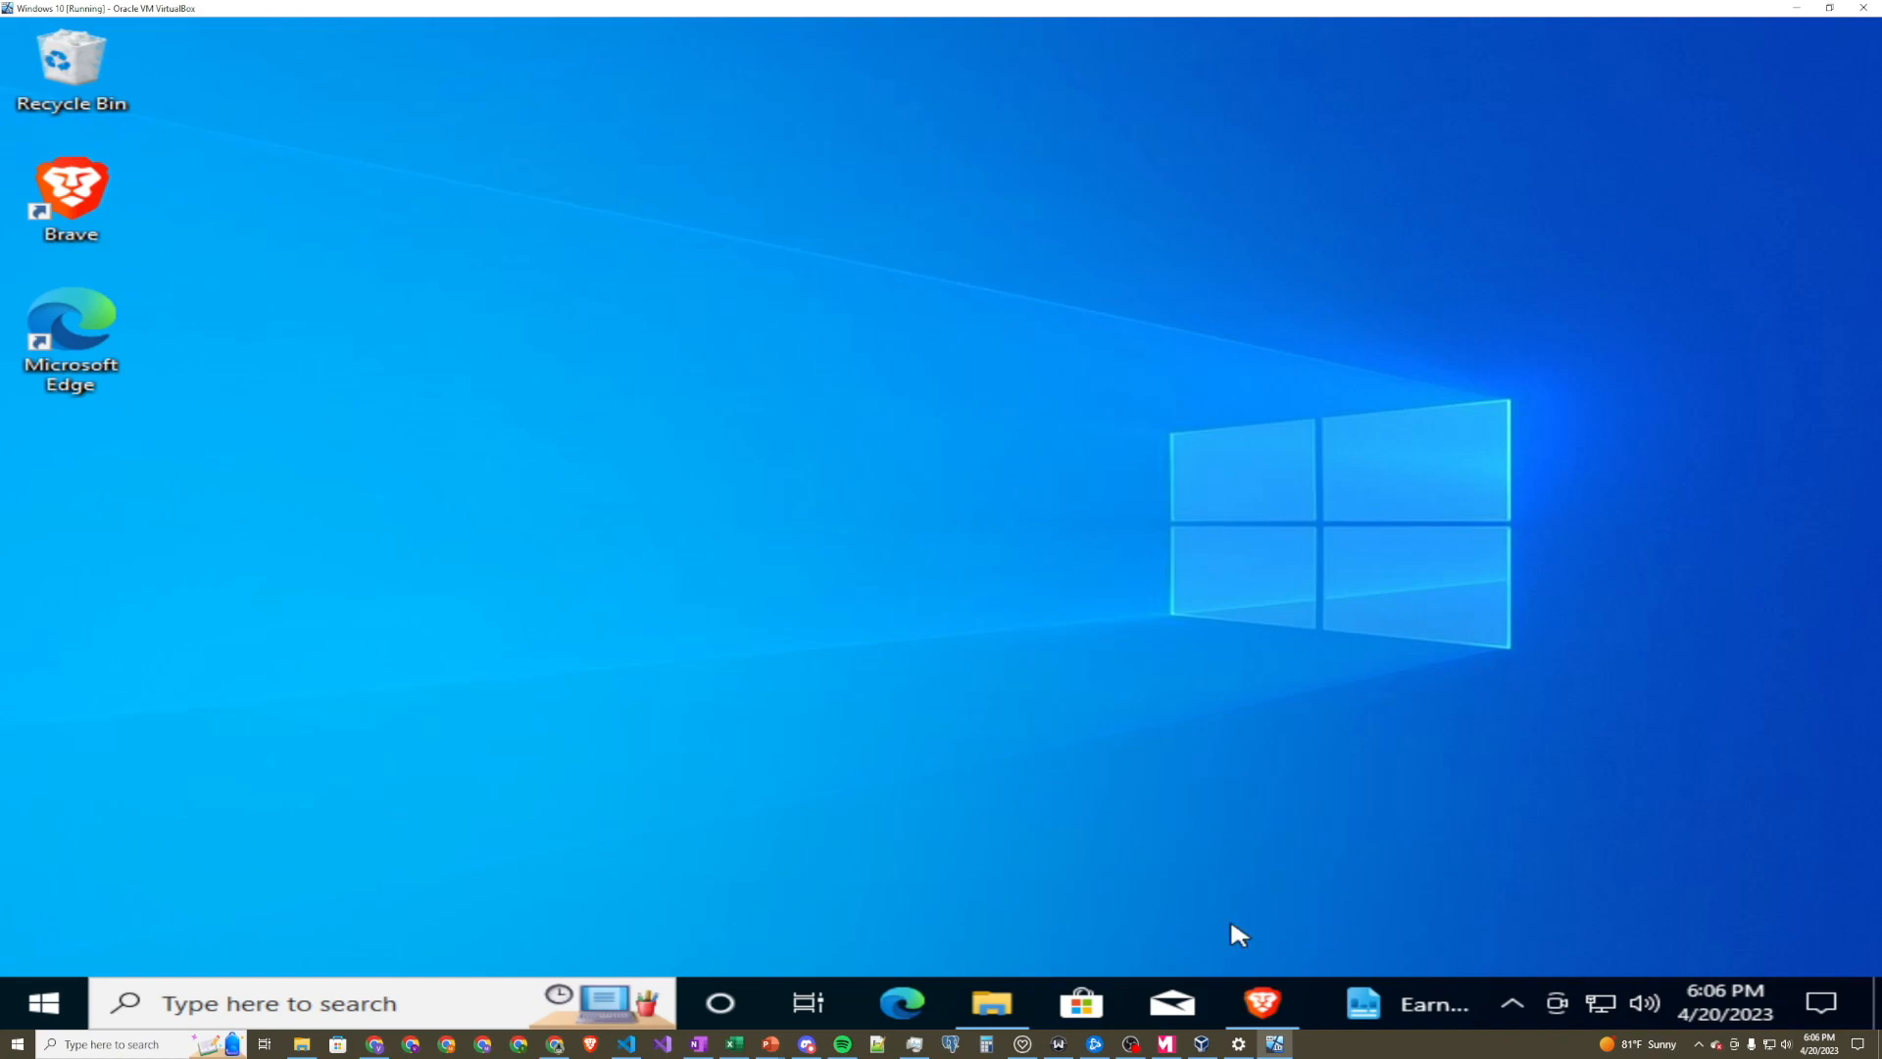
In Brave, download the Windows installer from the Visual Studio Code download page and save it as VSCodeUserSetup-x64-1.77.3 in Downloads.
click(1264, 1014)
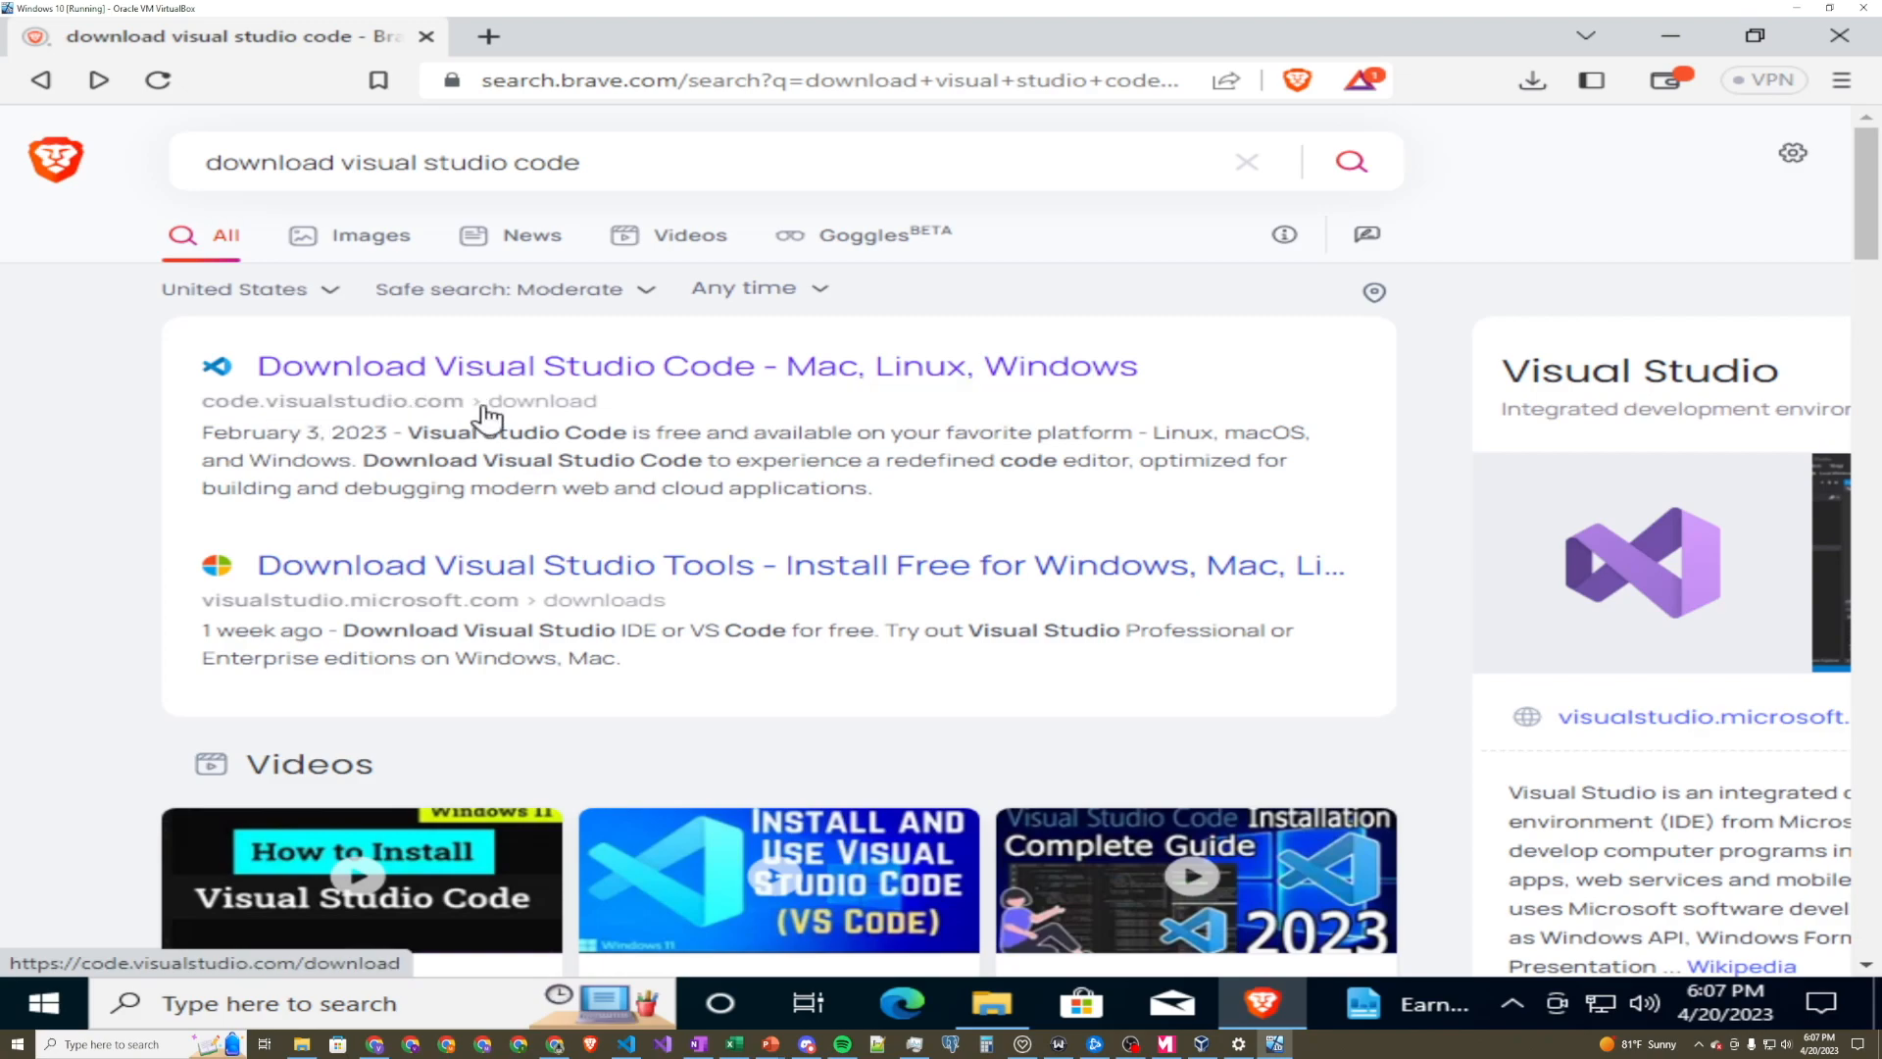
click(566, 387)
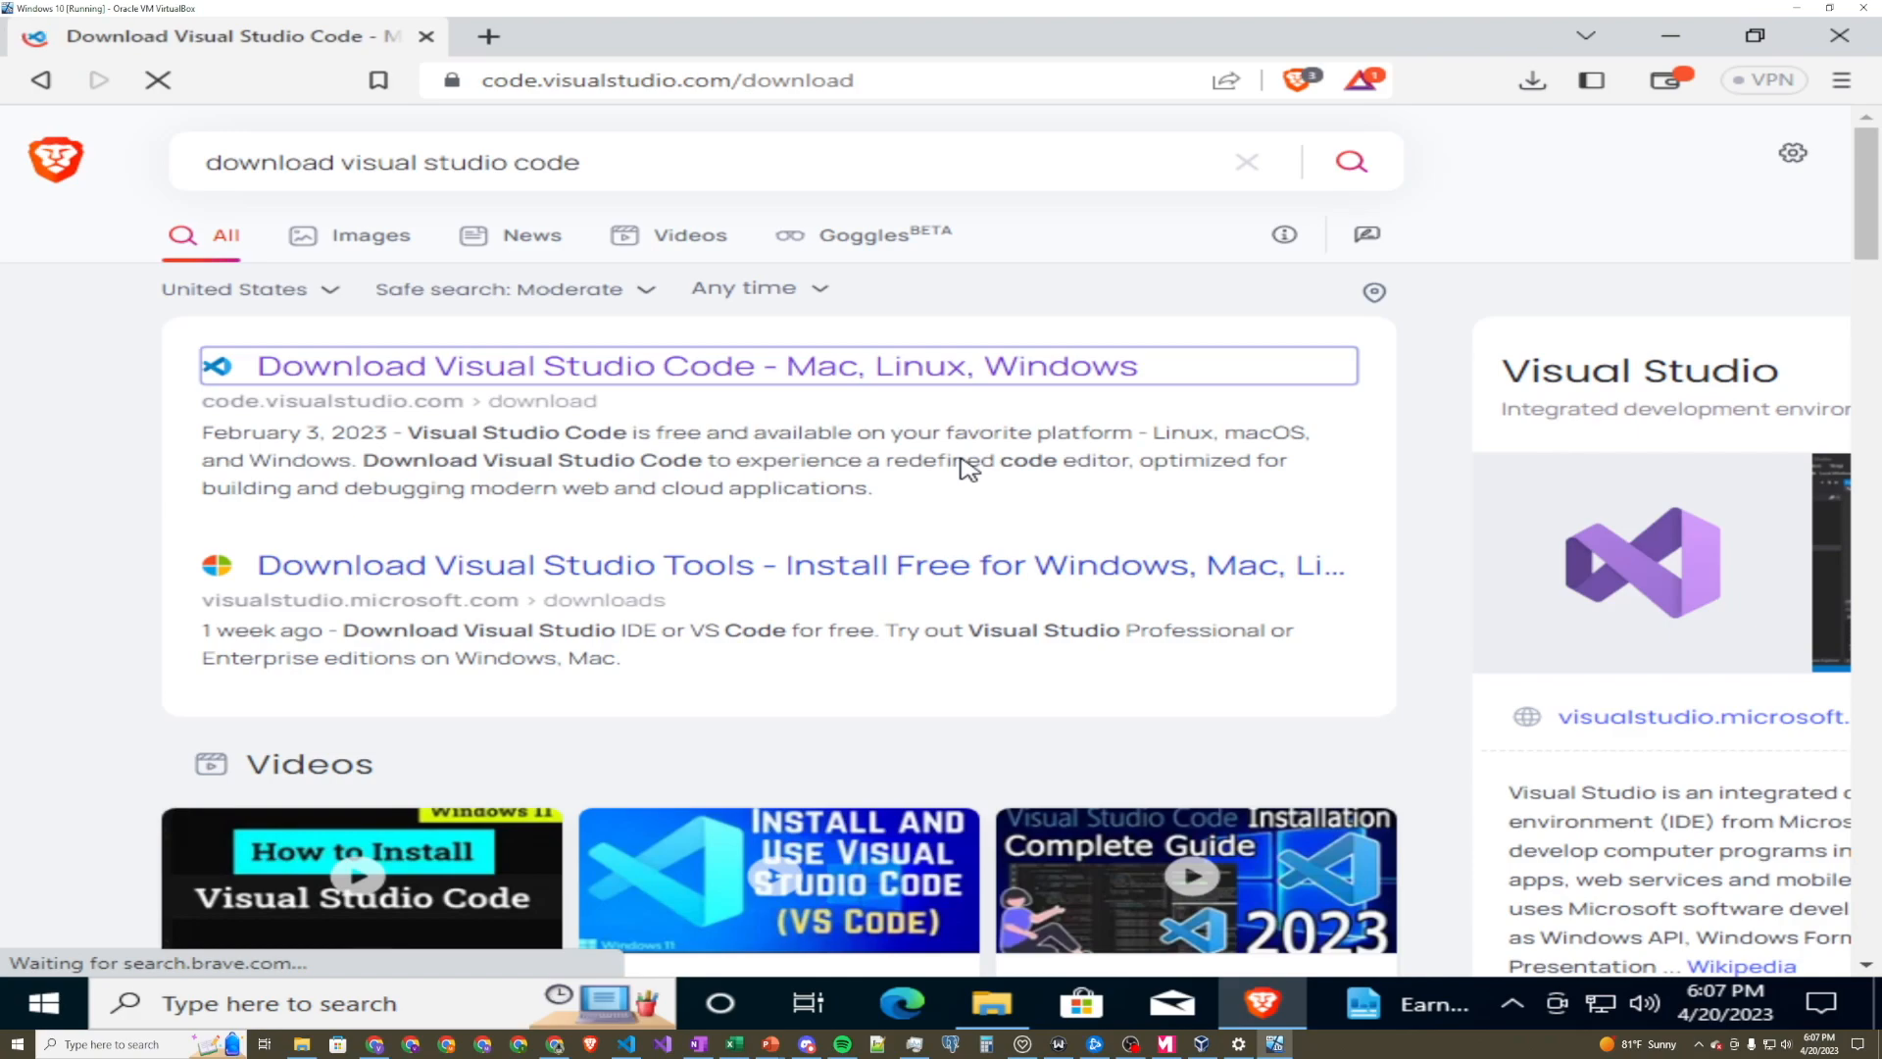
scroll(509, 561, down, 1)
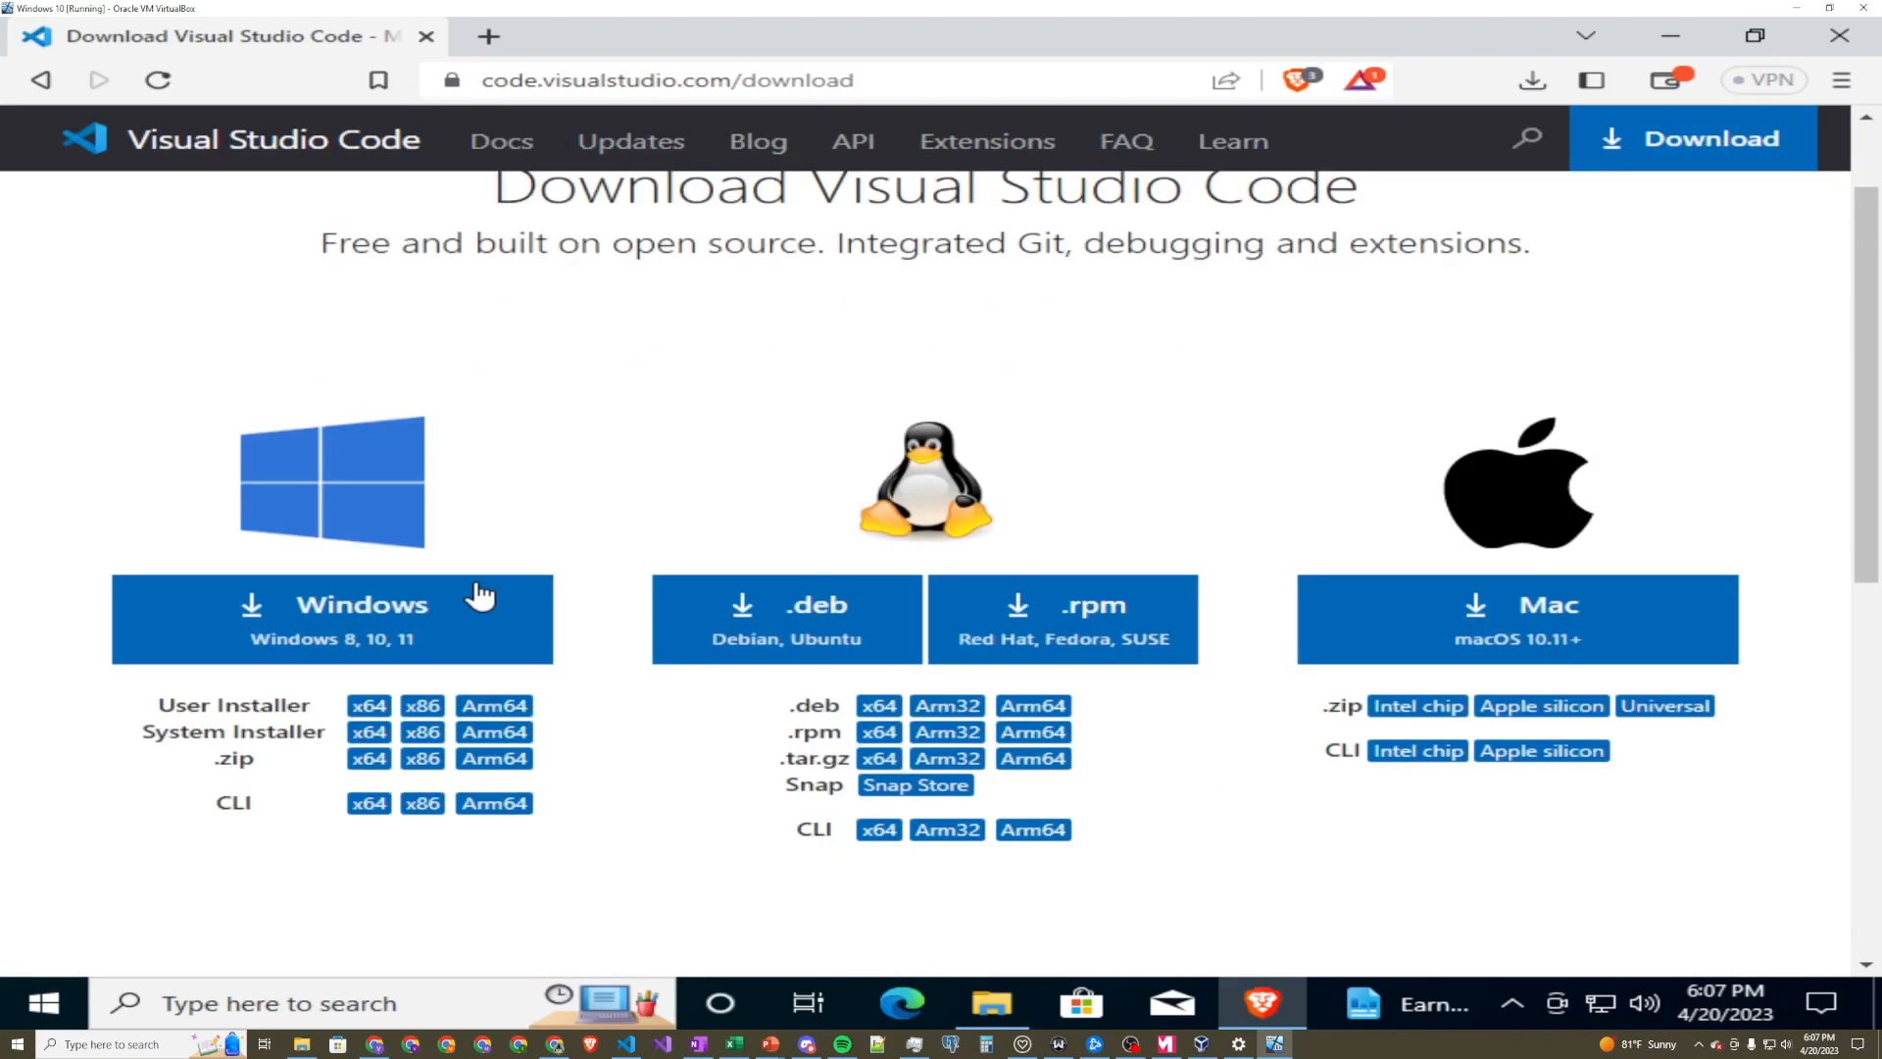
click(311, 639)
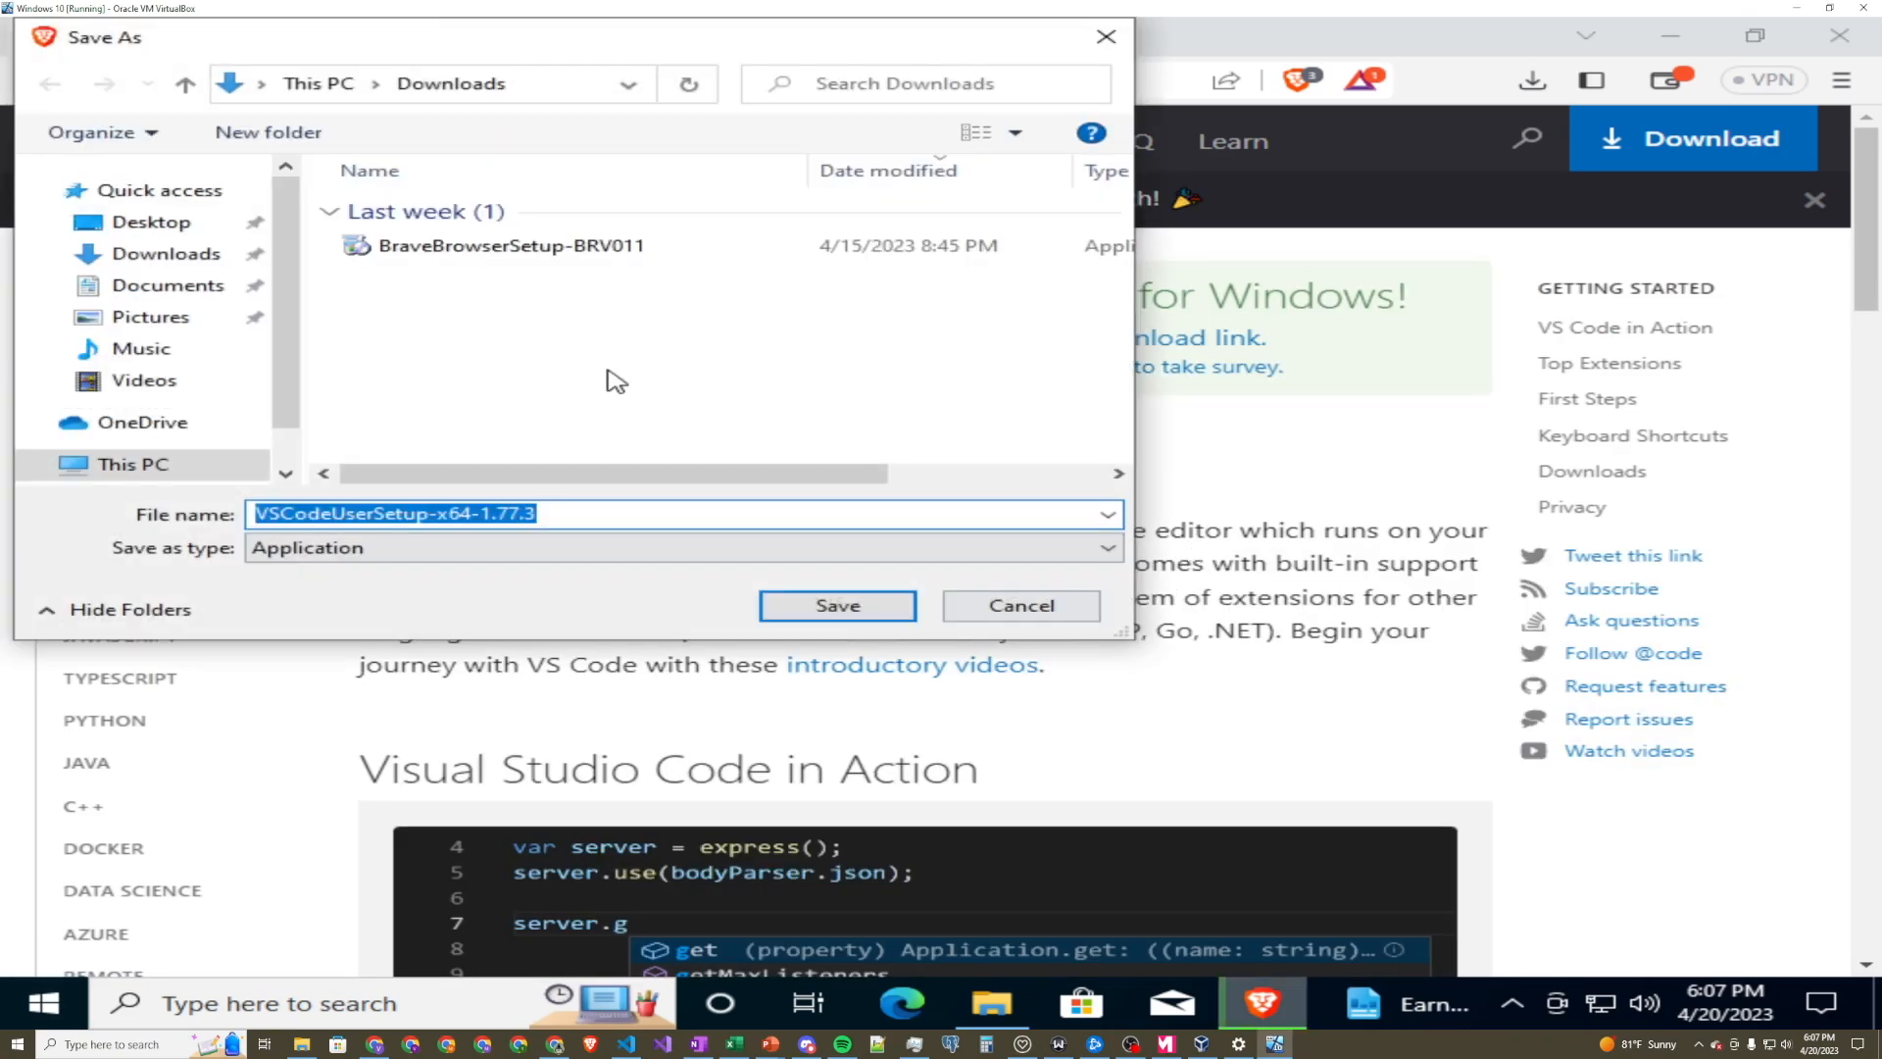
click(836, 606)
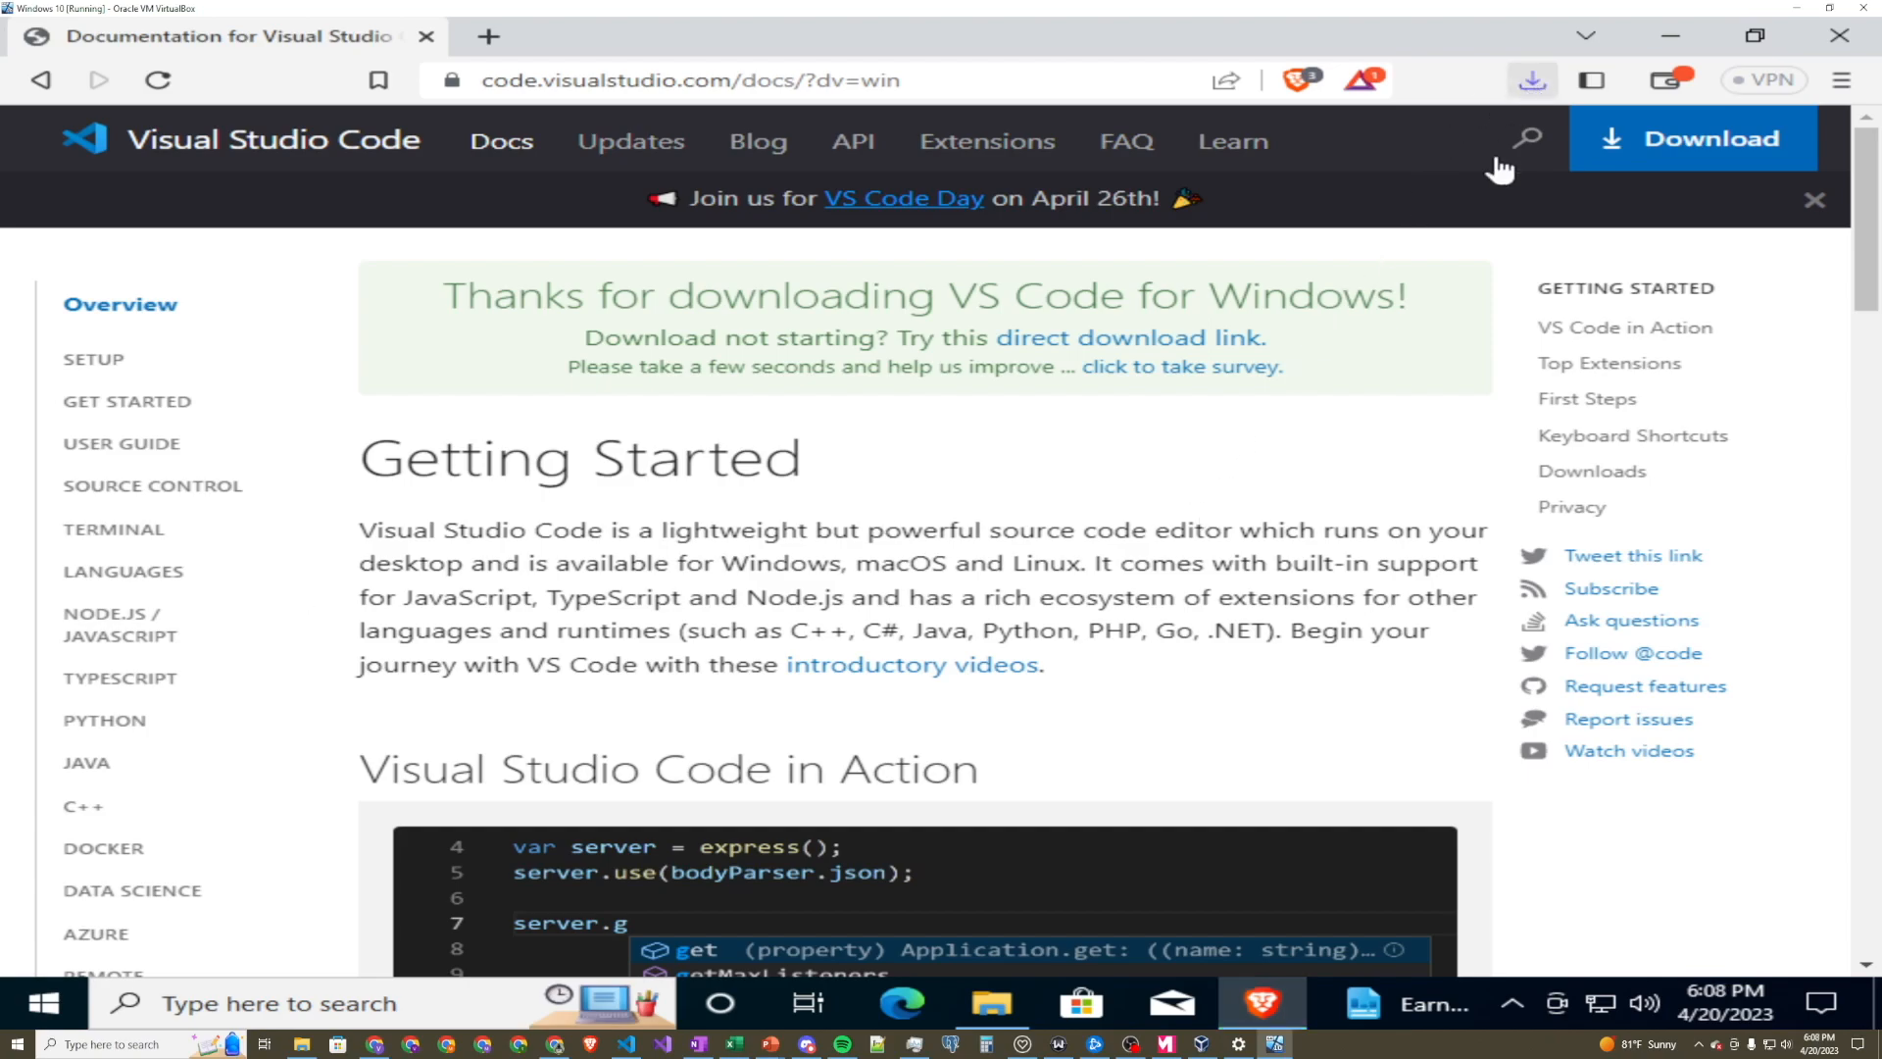
Run VSCodeUserSetup-x64-1.77.3 from the Downloads folder, accepting the license agreement and keeping the default Start Menu folder.
click(992, 1002)
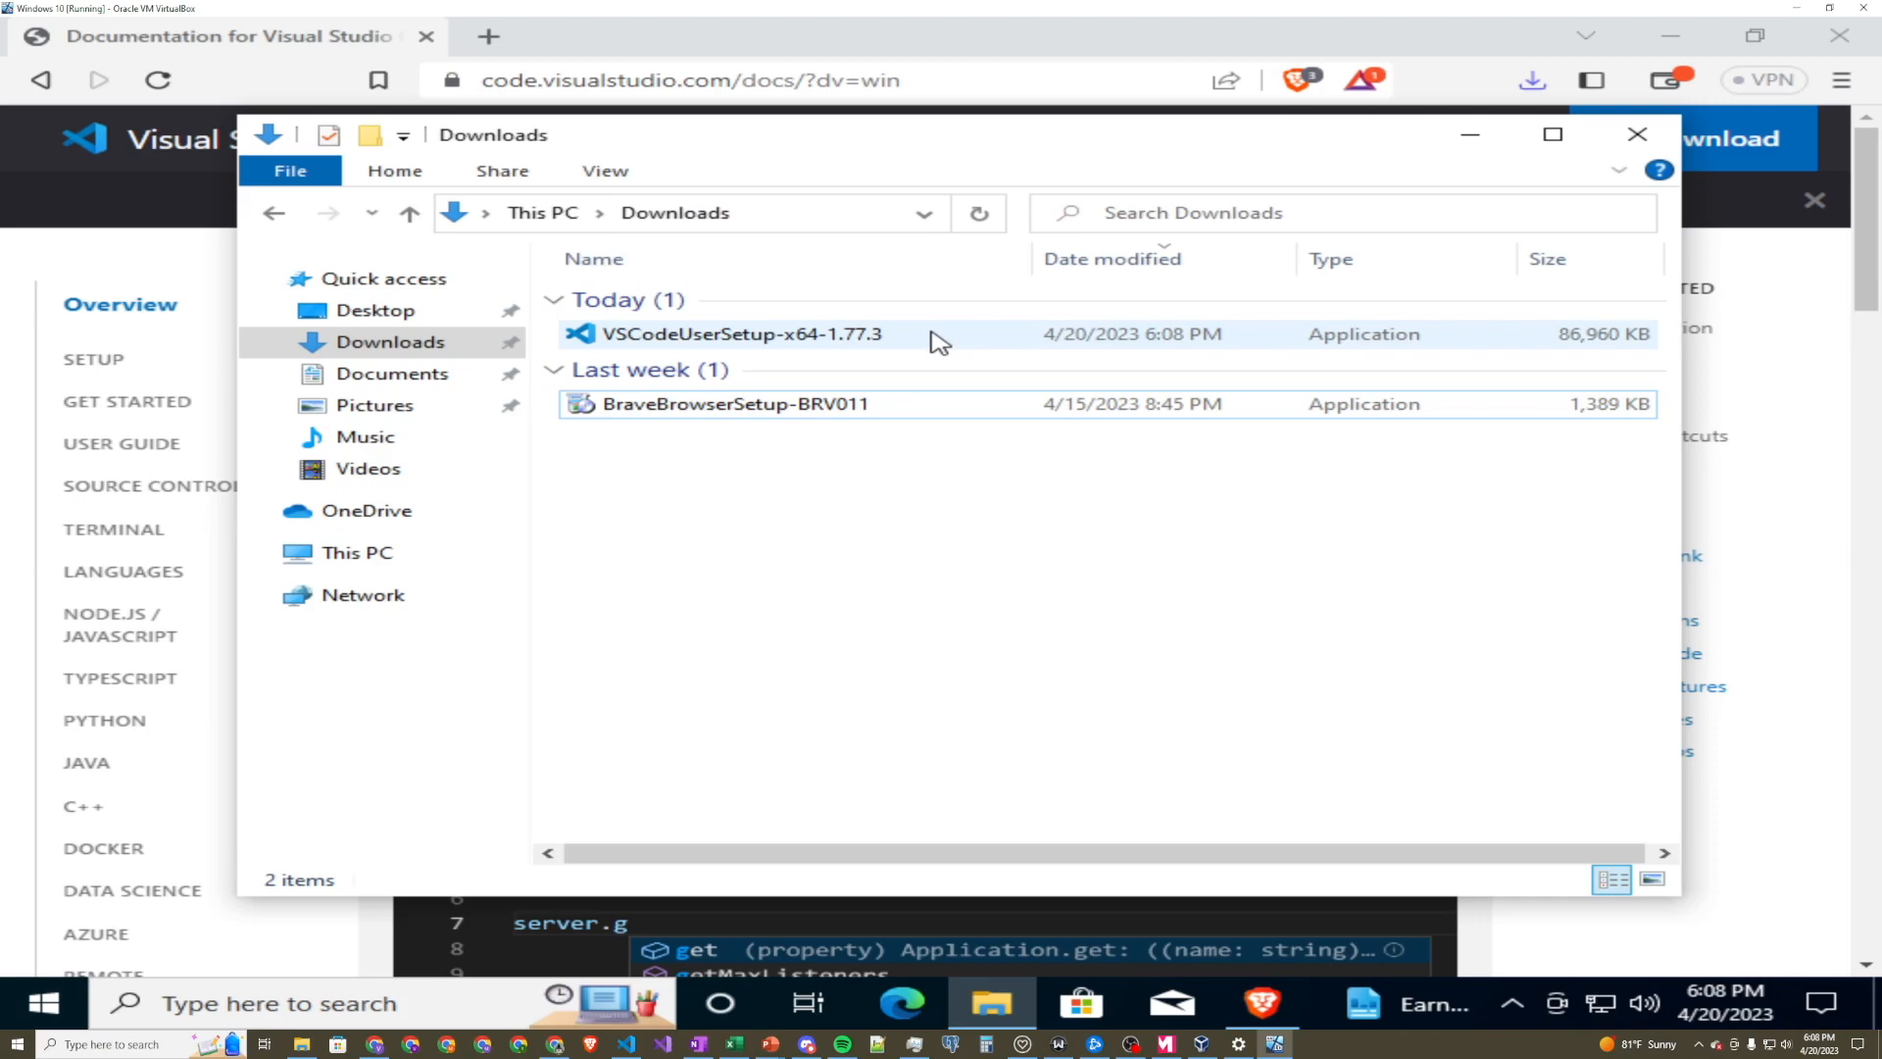
double_click(979, 338)
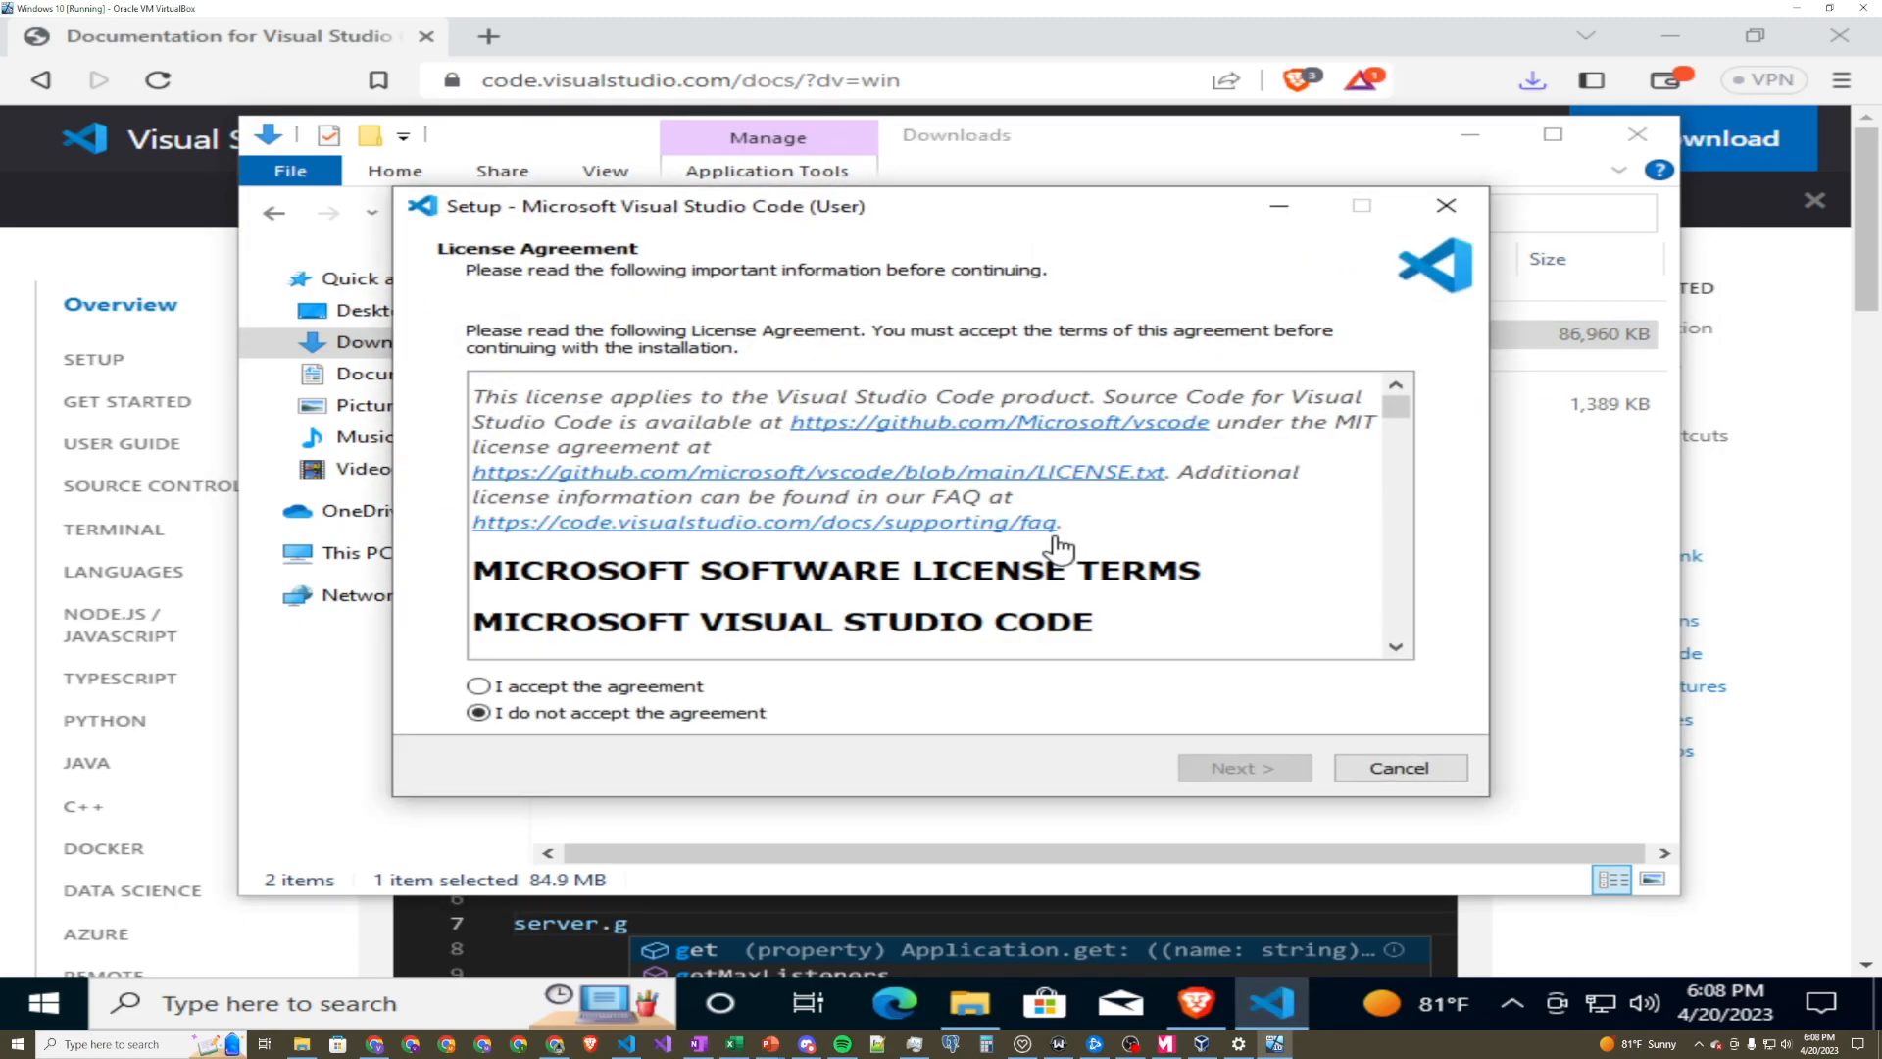
click(694, 688)
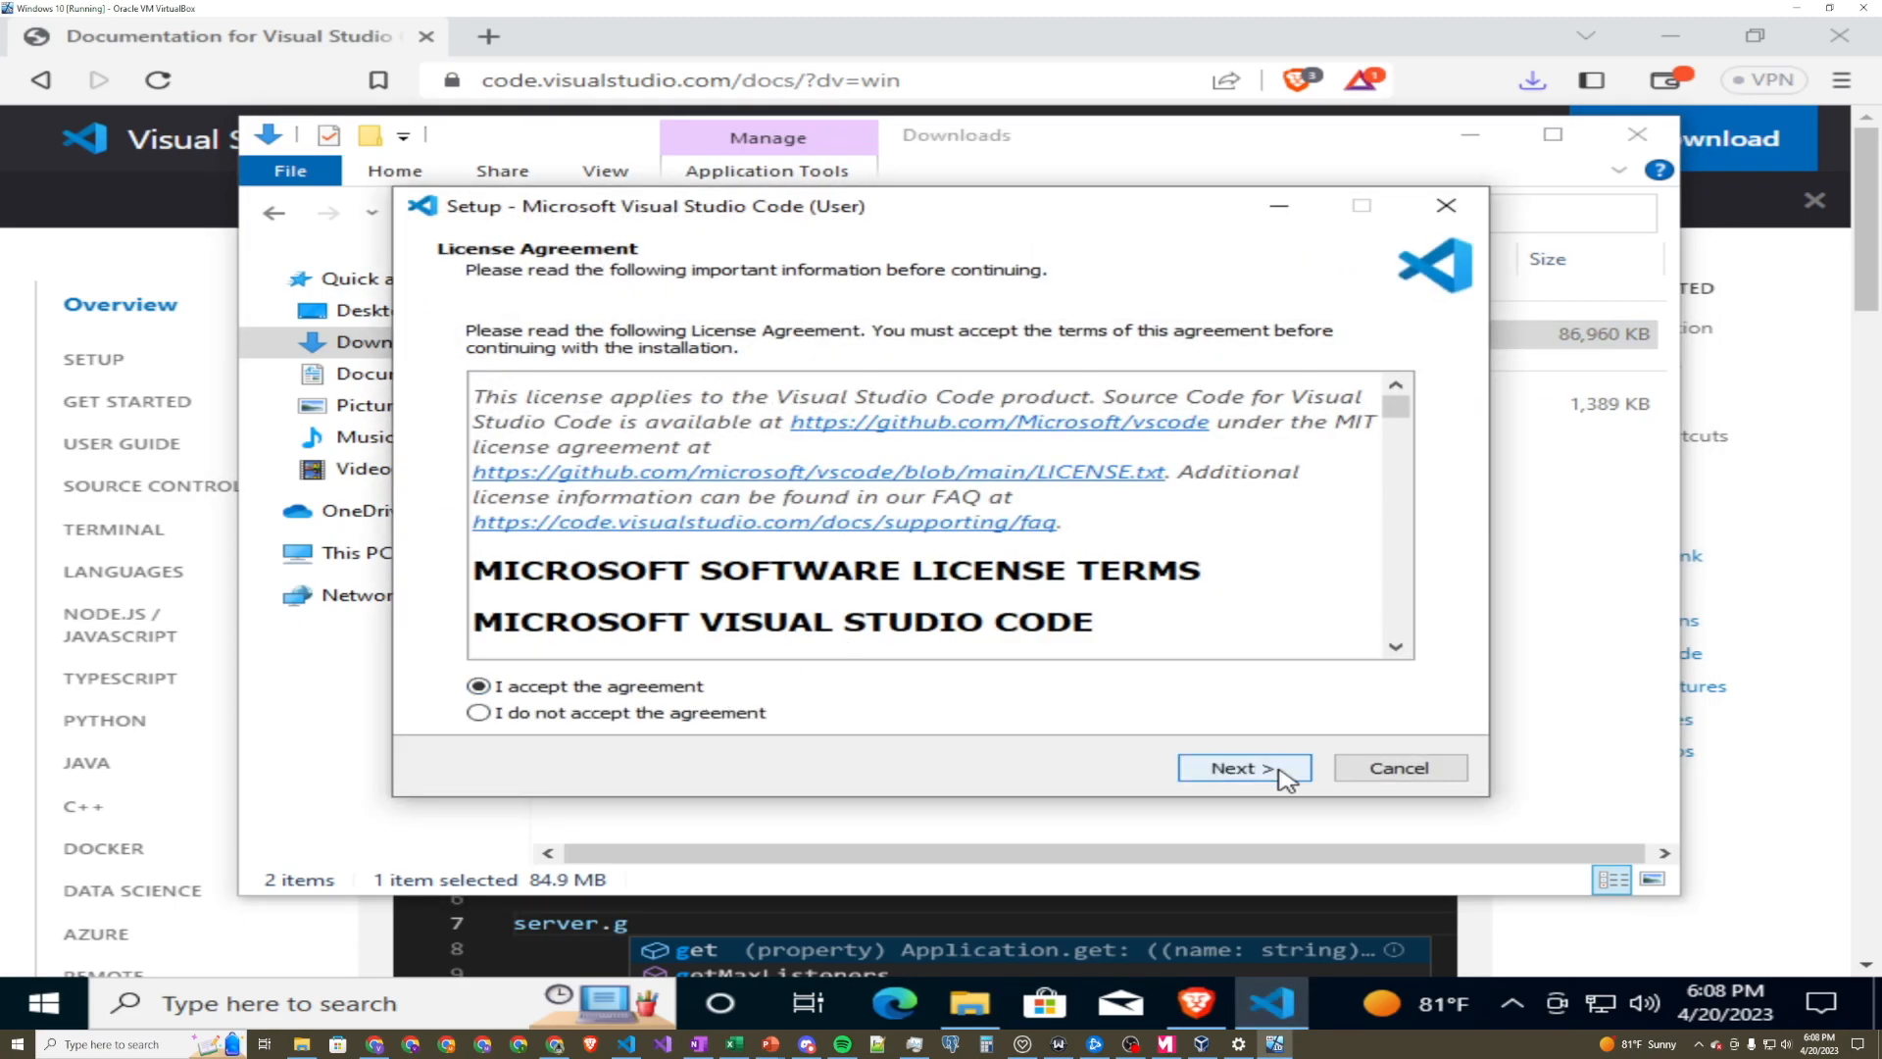
click(1263, 772)
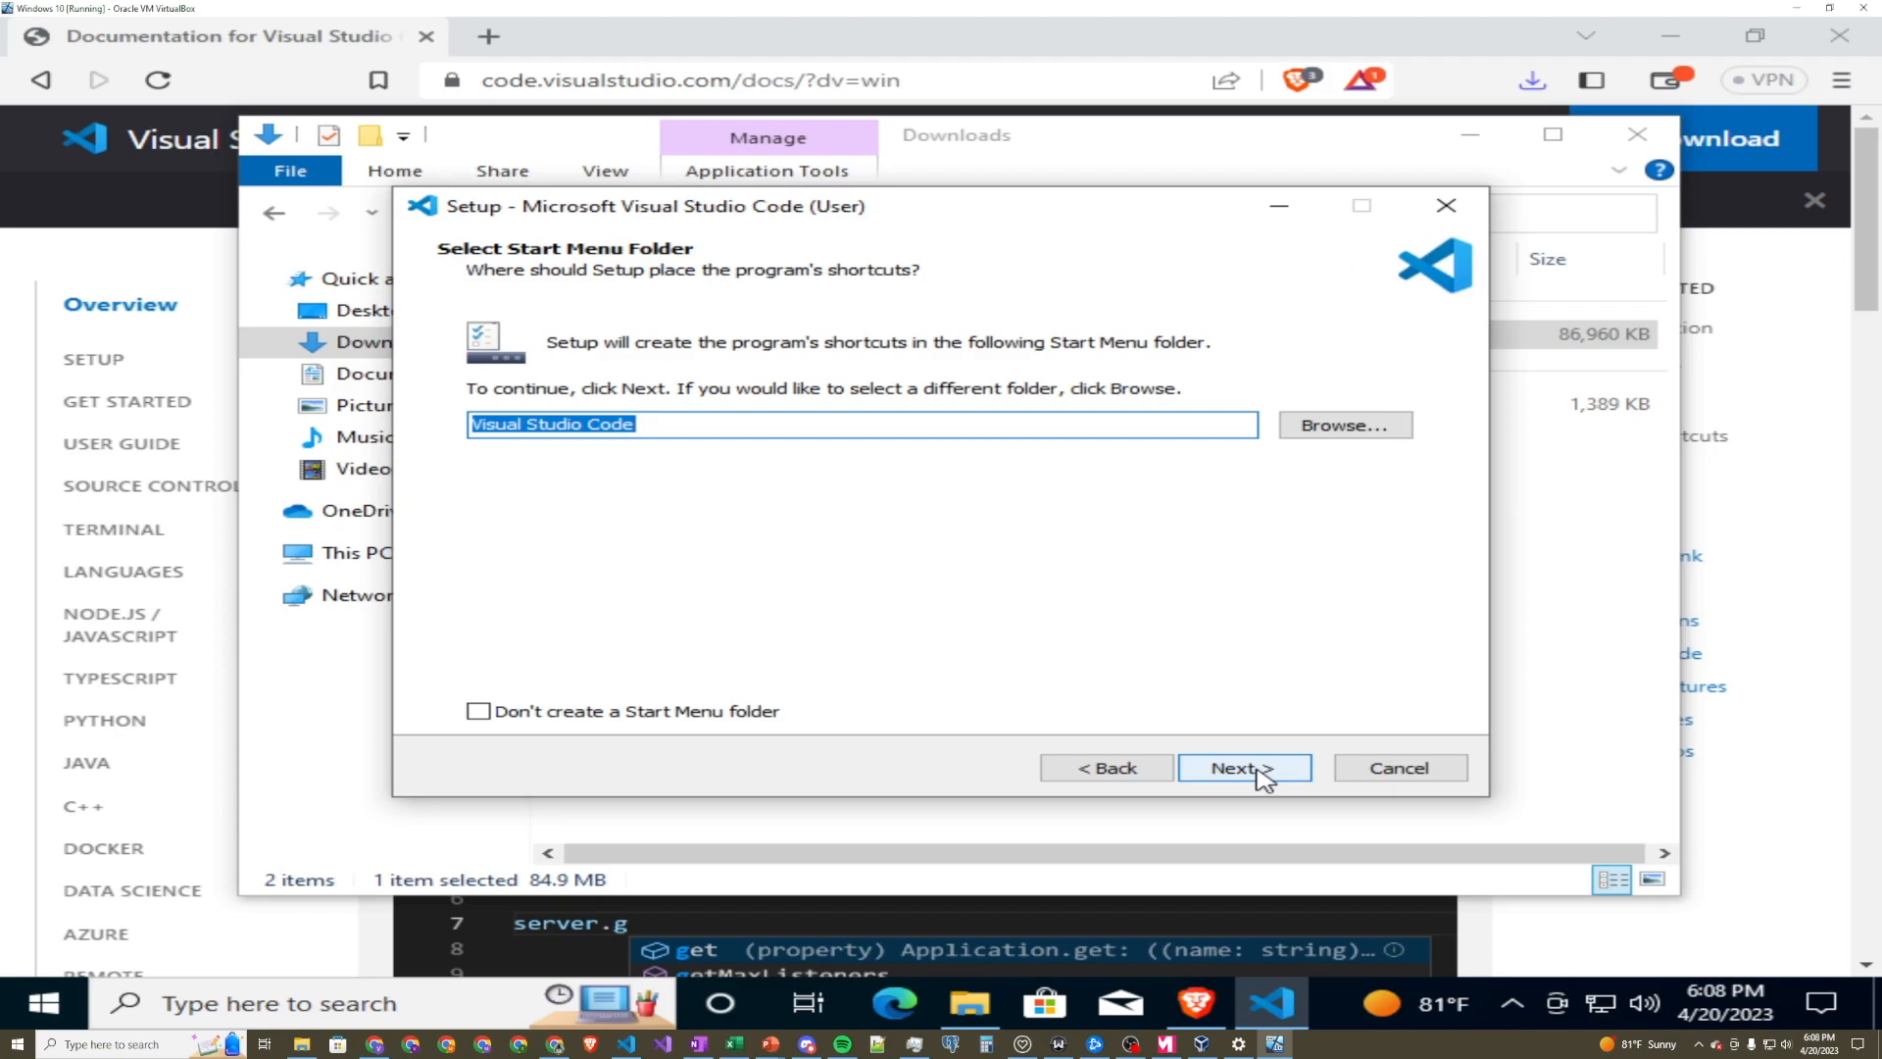
click(1263, 773)
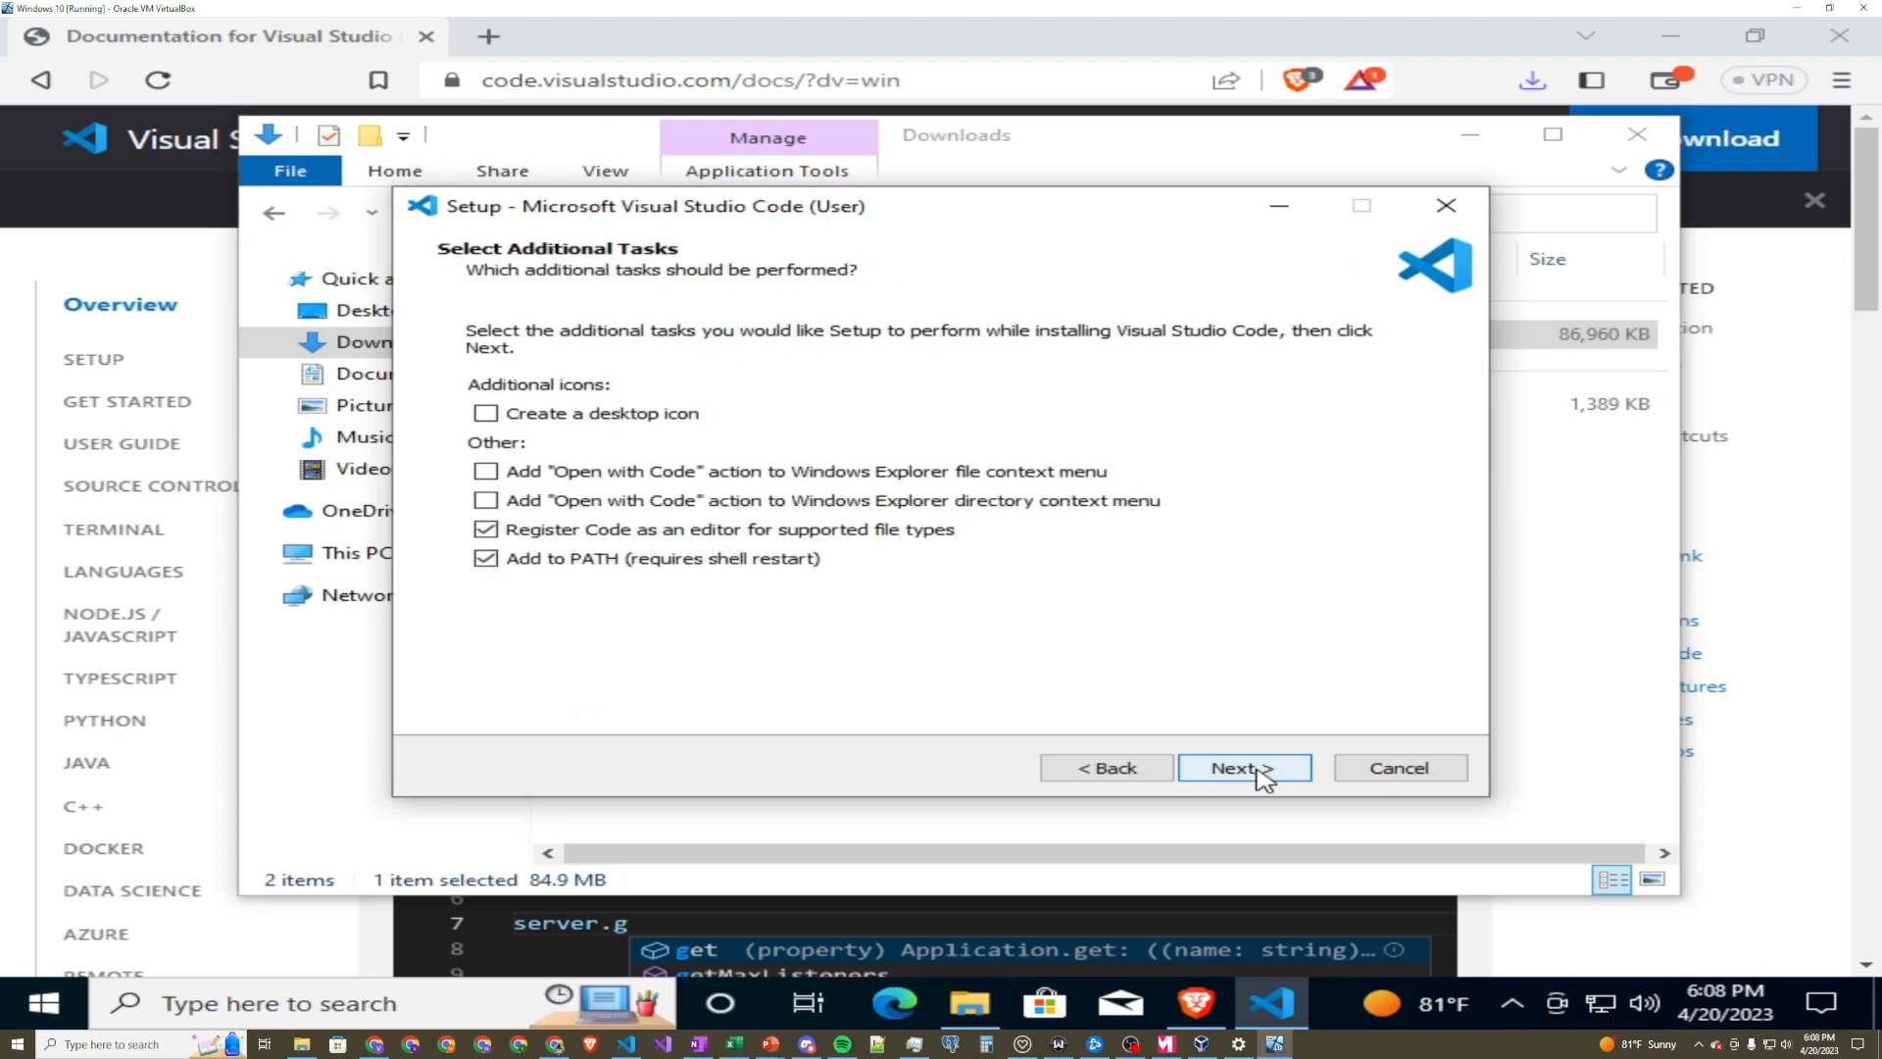
Install Visual Studio Code with a desktop icon and both "Open with Code" Explorer actions enabled, and launch it on finishing.
click(557, 421)
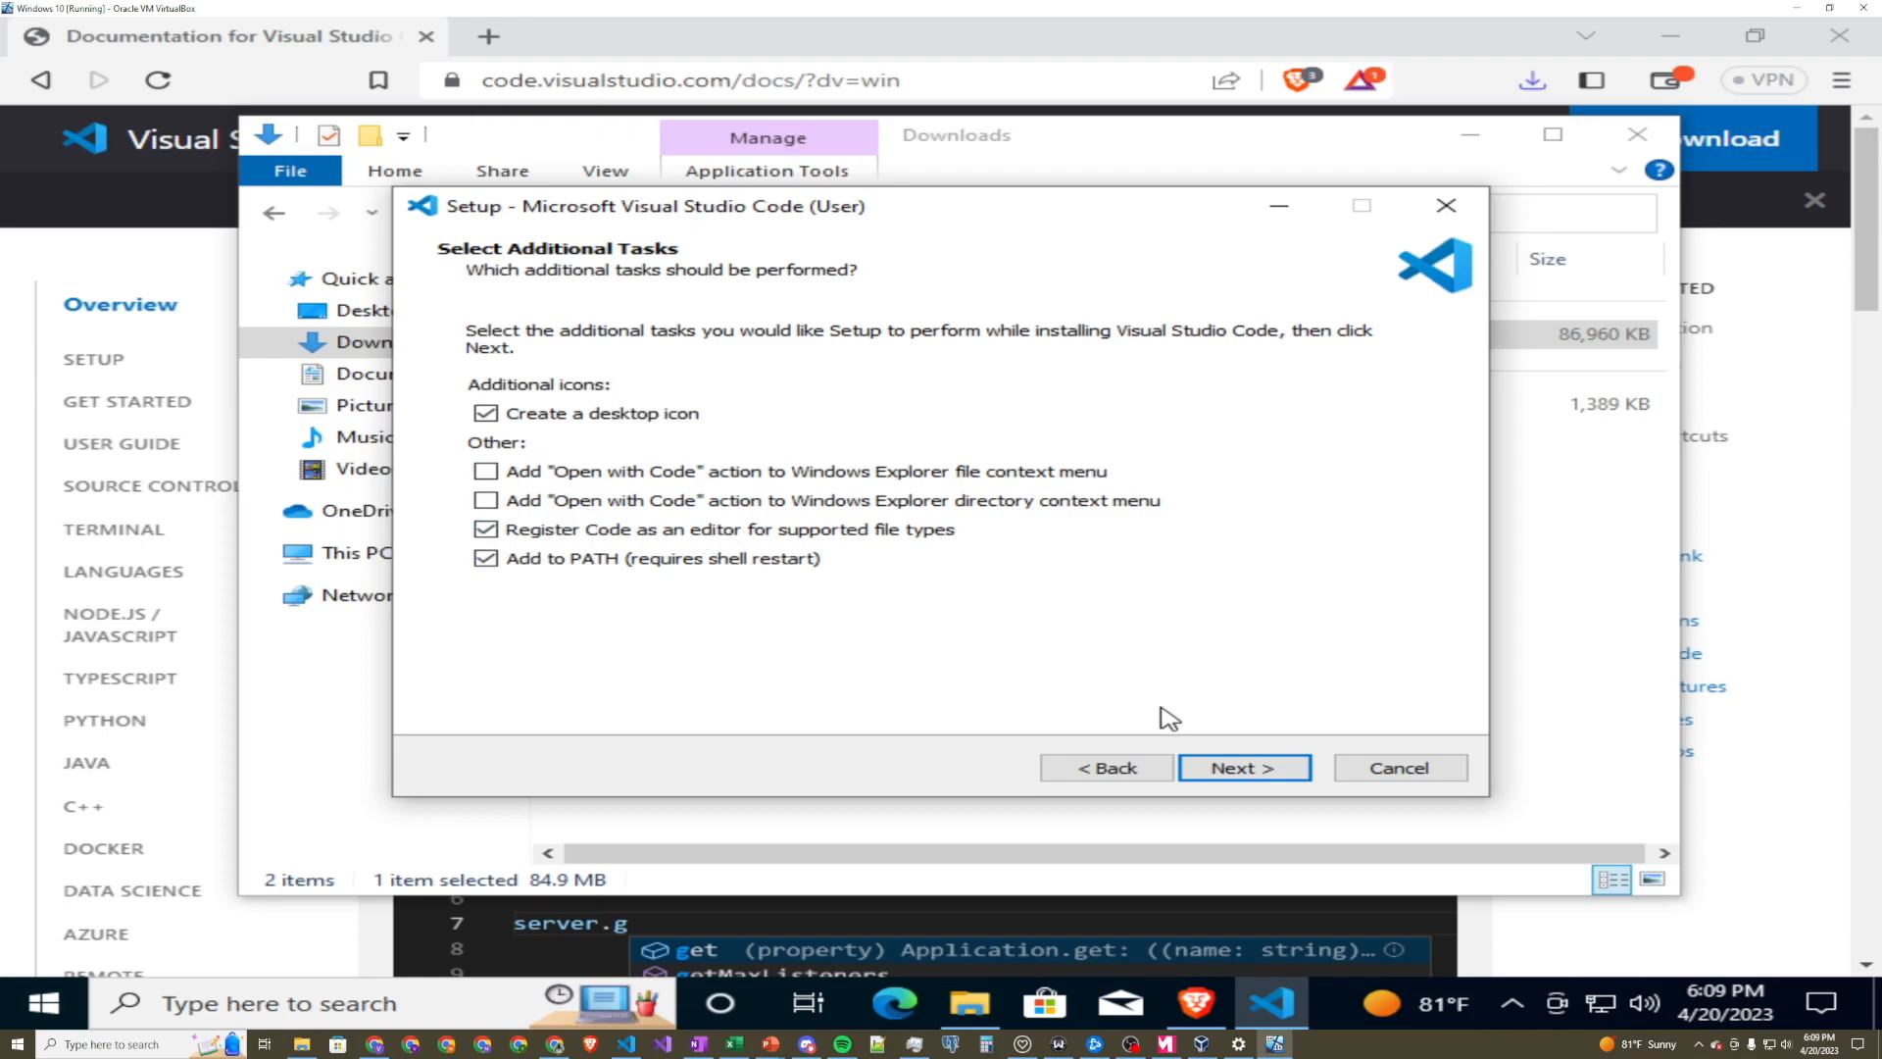
click(621, 477)
click(622, 500)
click(1248, 770)
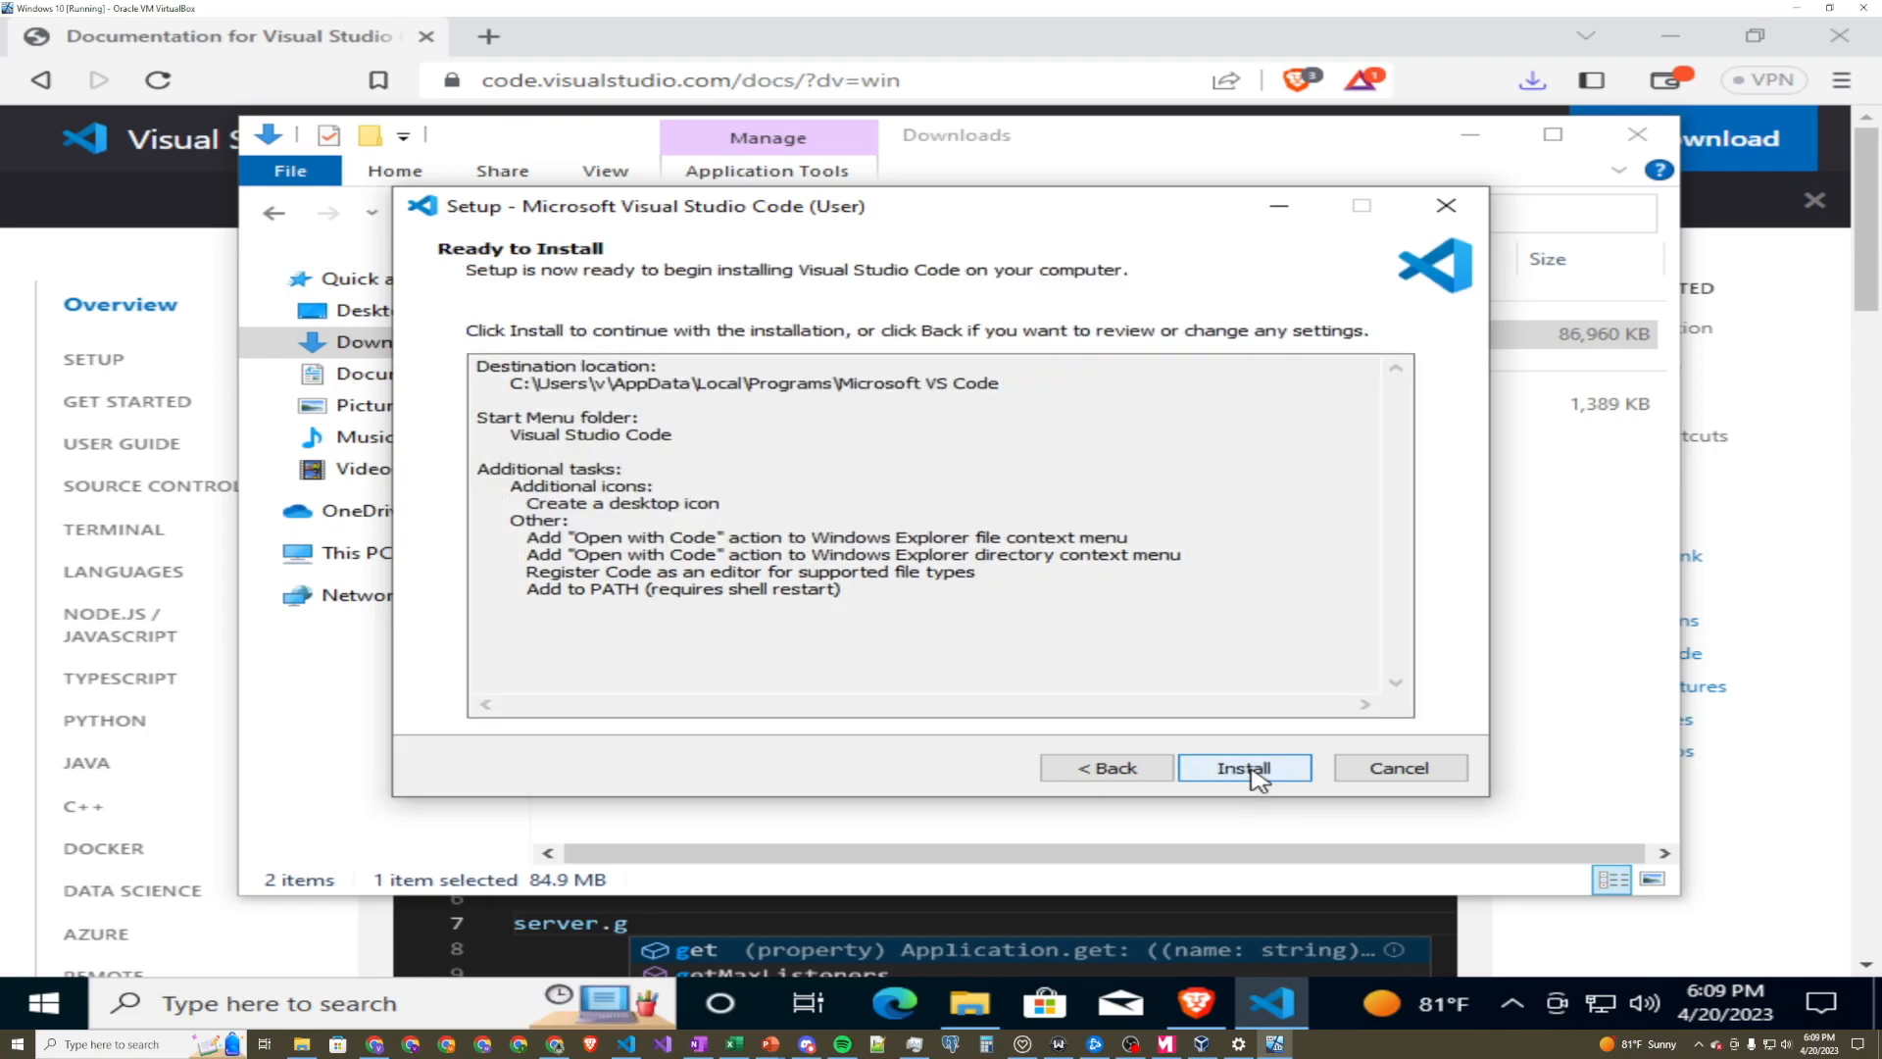
click(1253, 771)
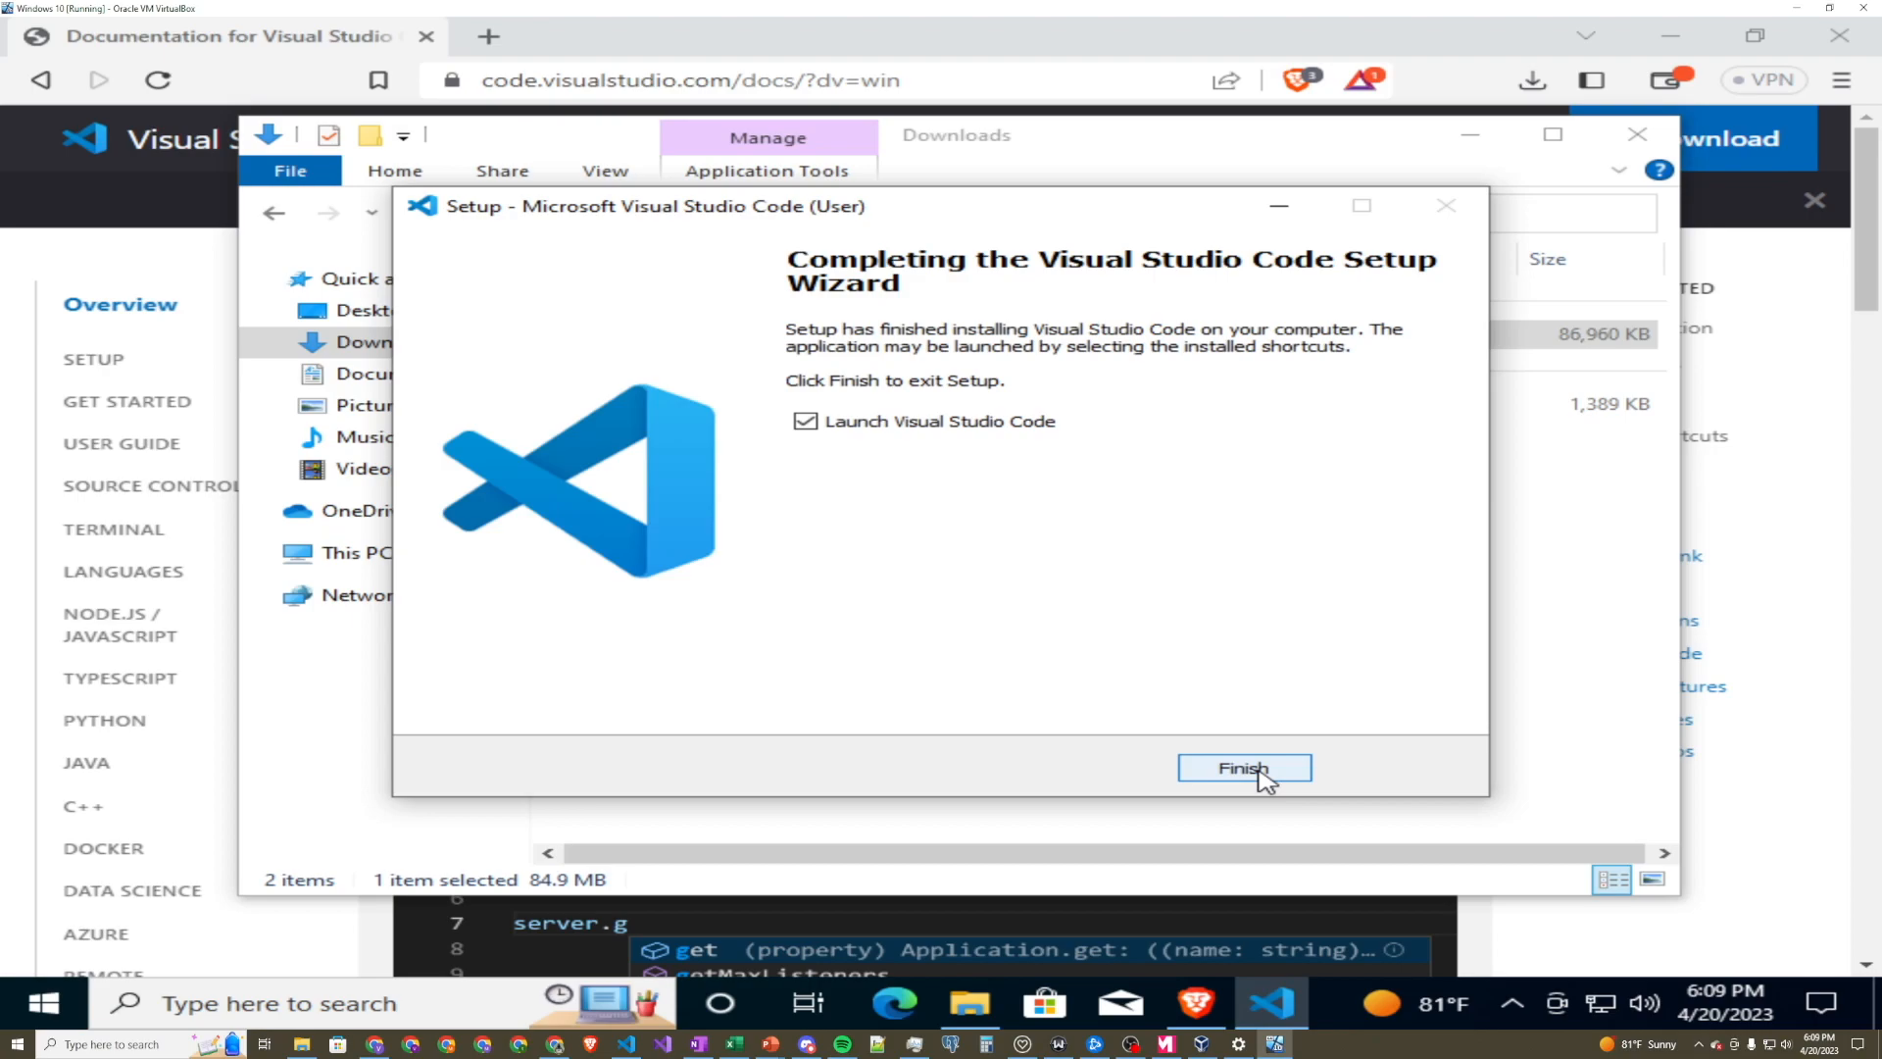
click(1243, 768)
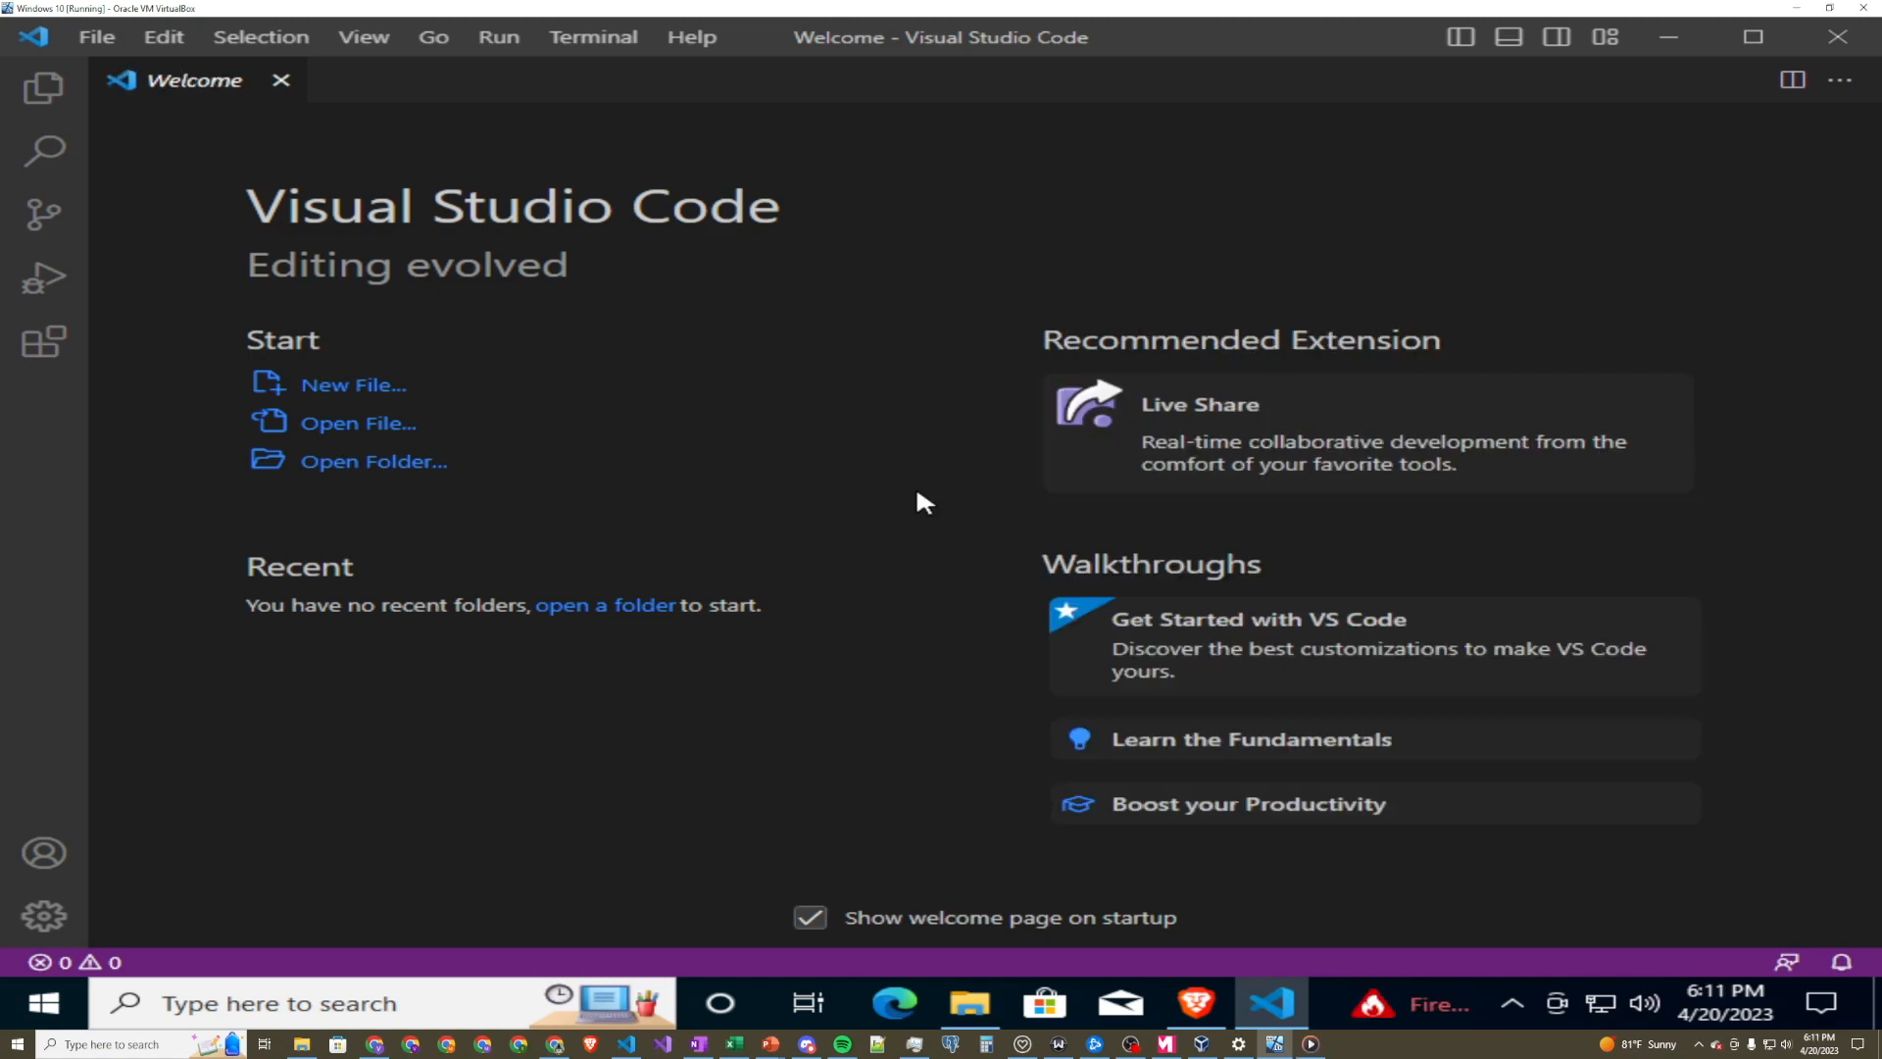
Install Microsoft's Python extension from the popular marketplace extensions.
click(39, 348)
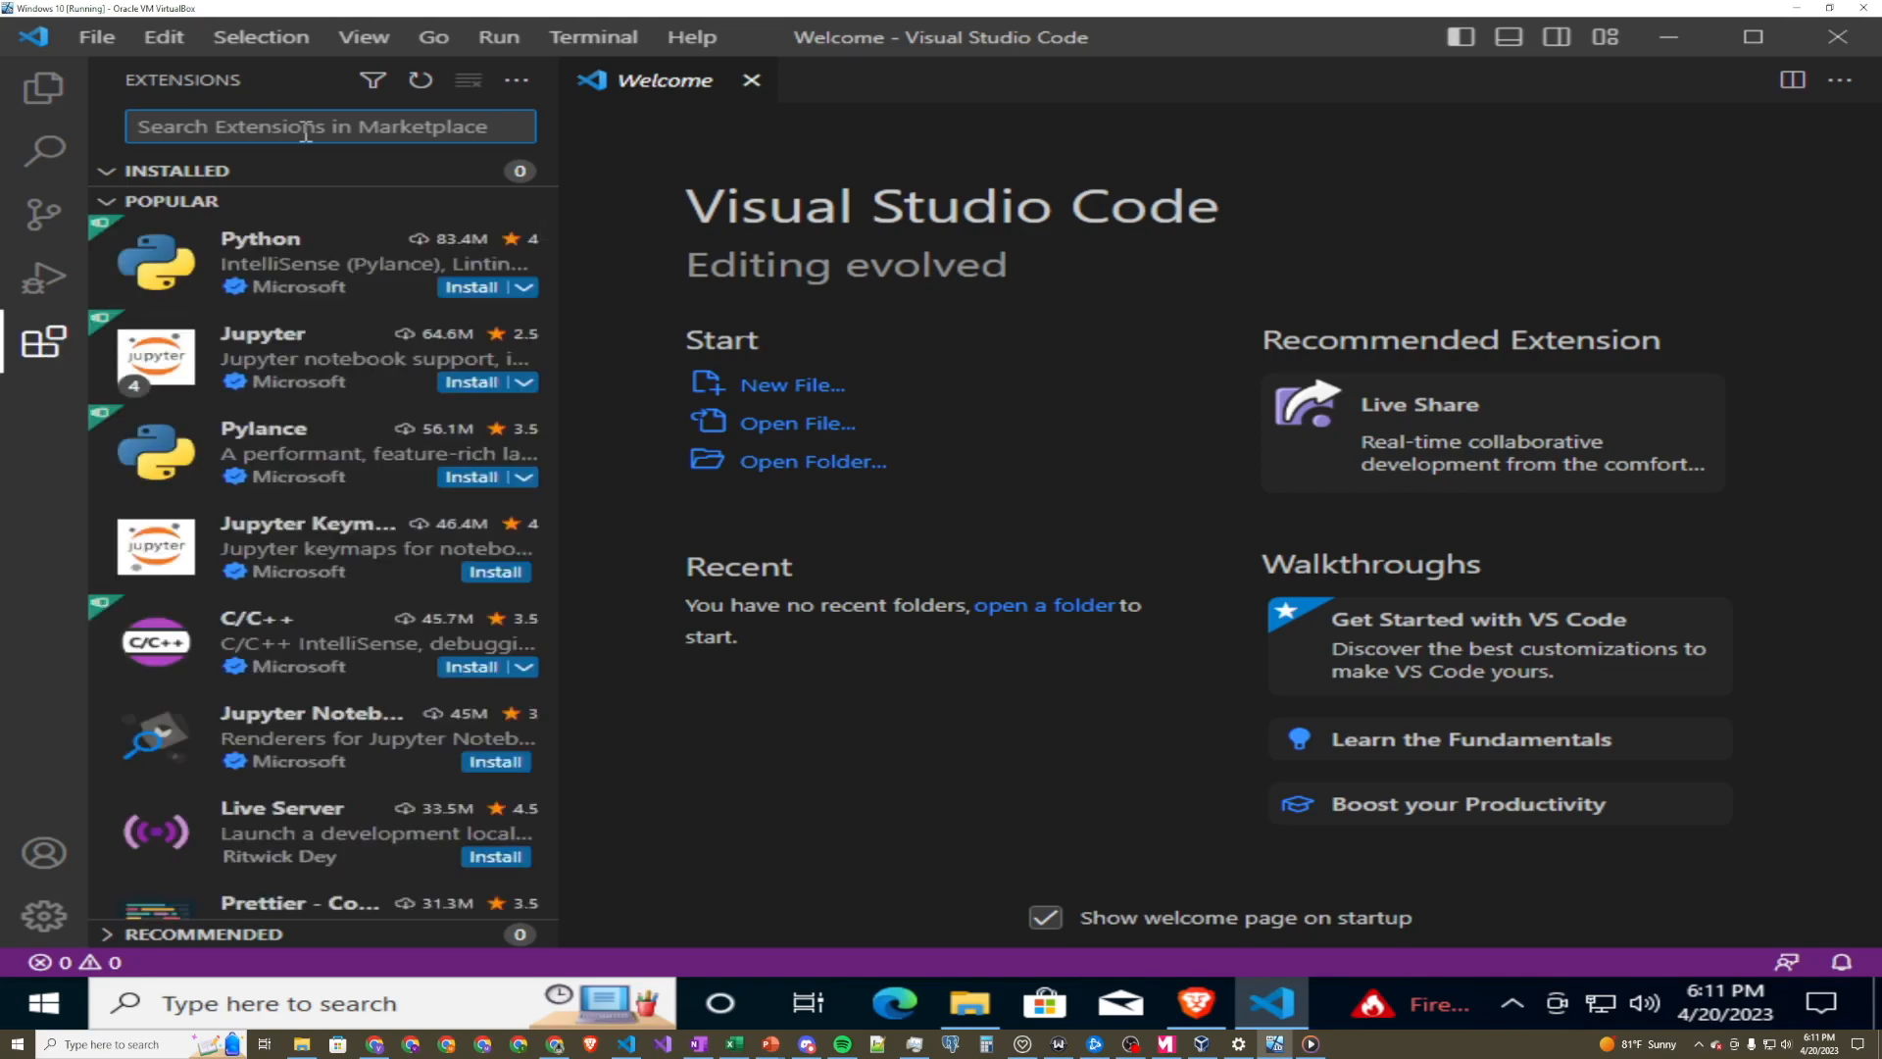
click(472, 290)
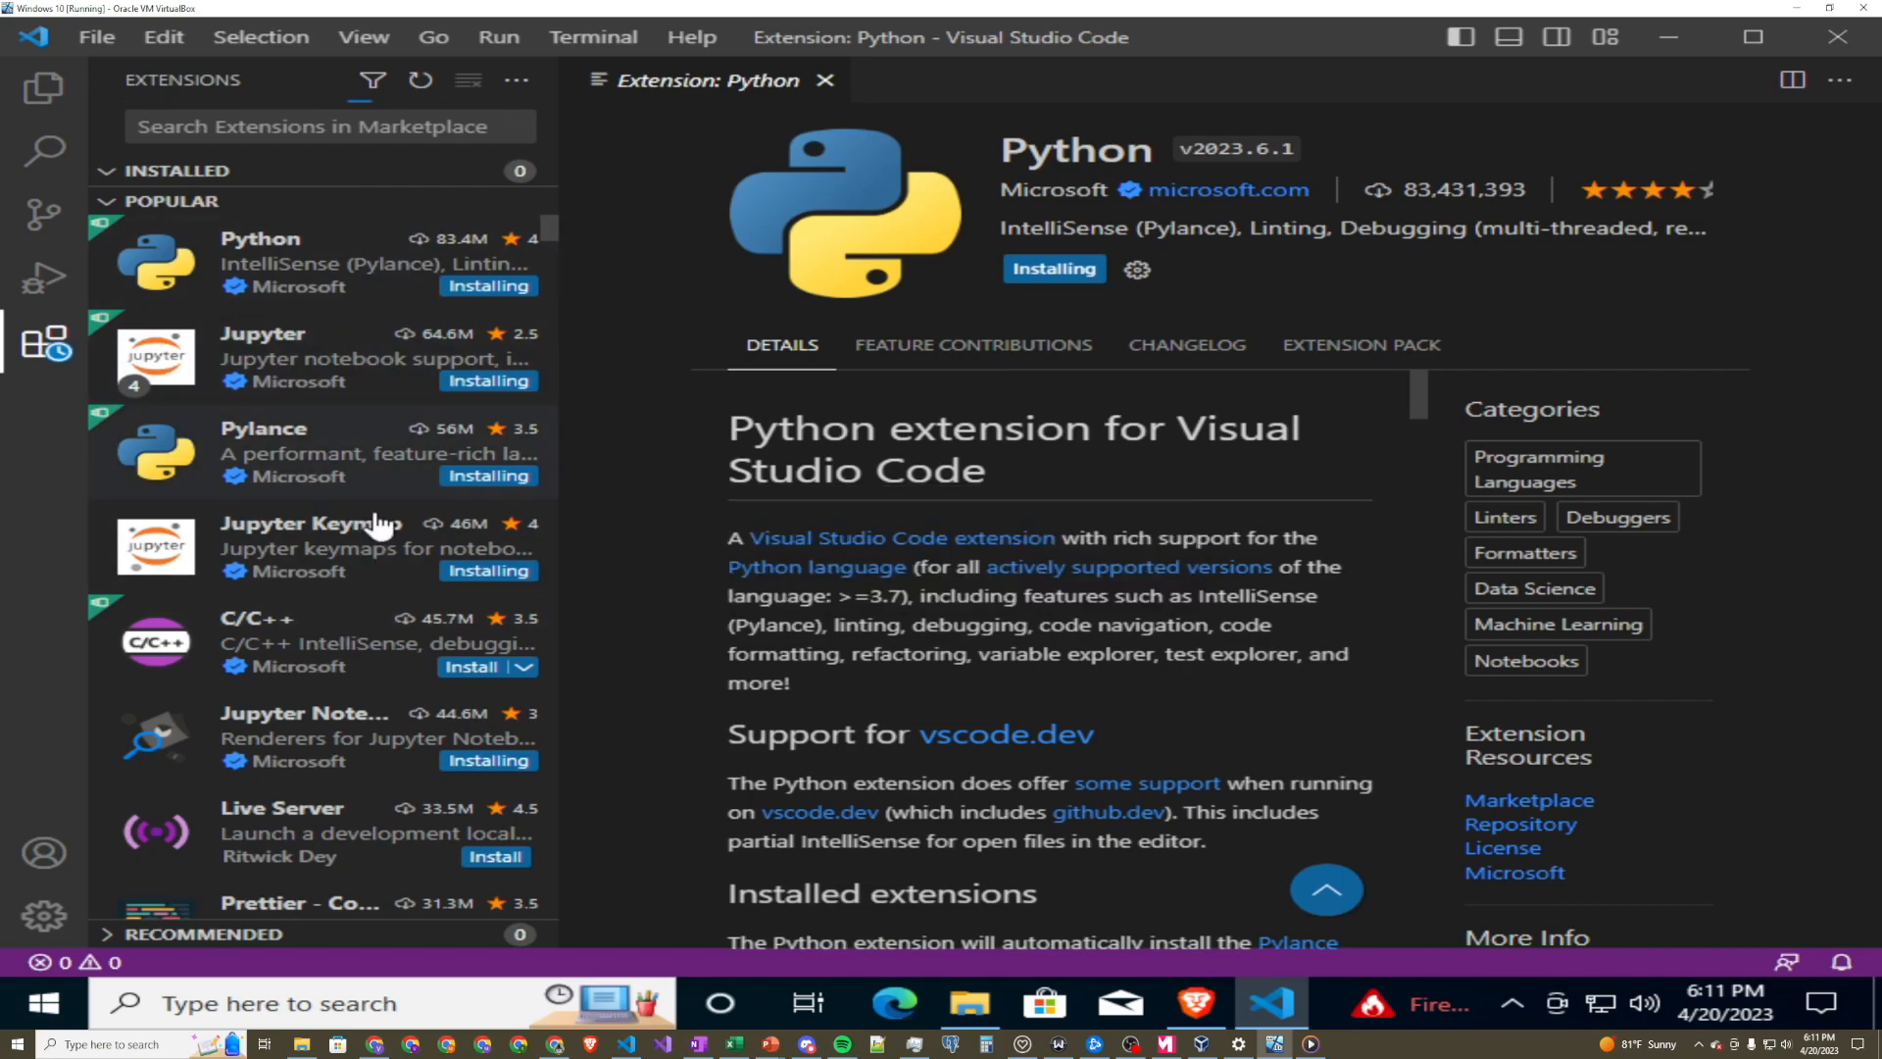
scroll(363, 569, down, 2)
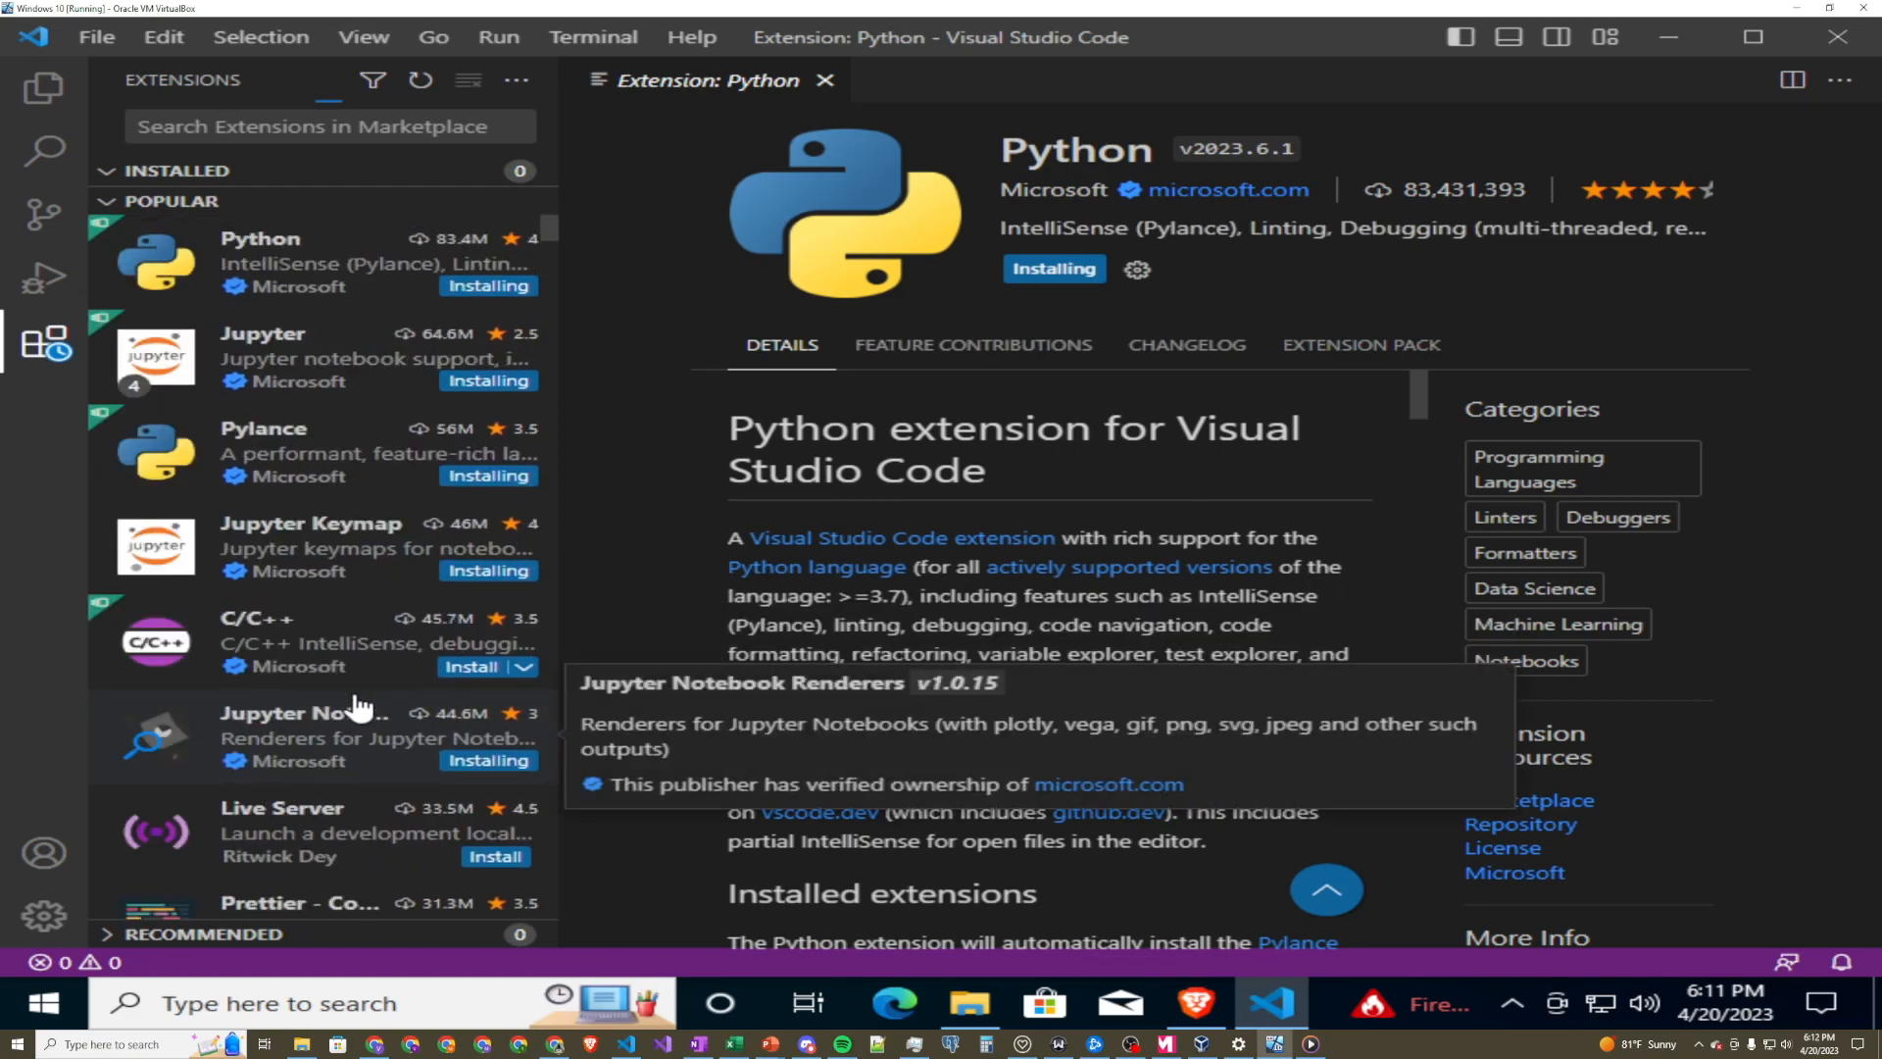
scroll(349, 821, down, 2)
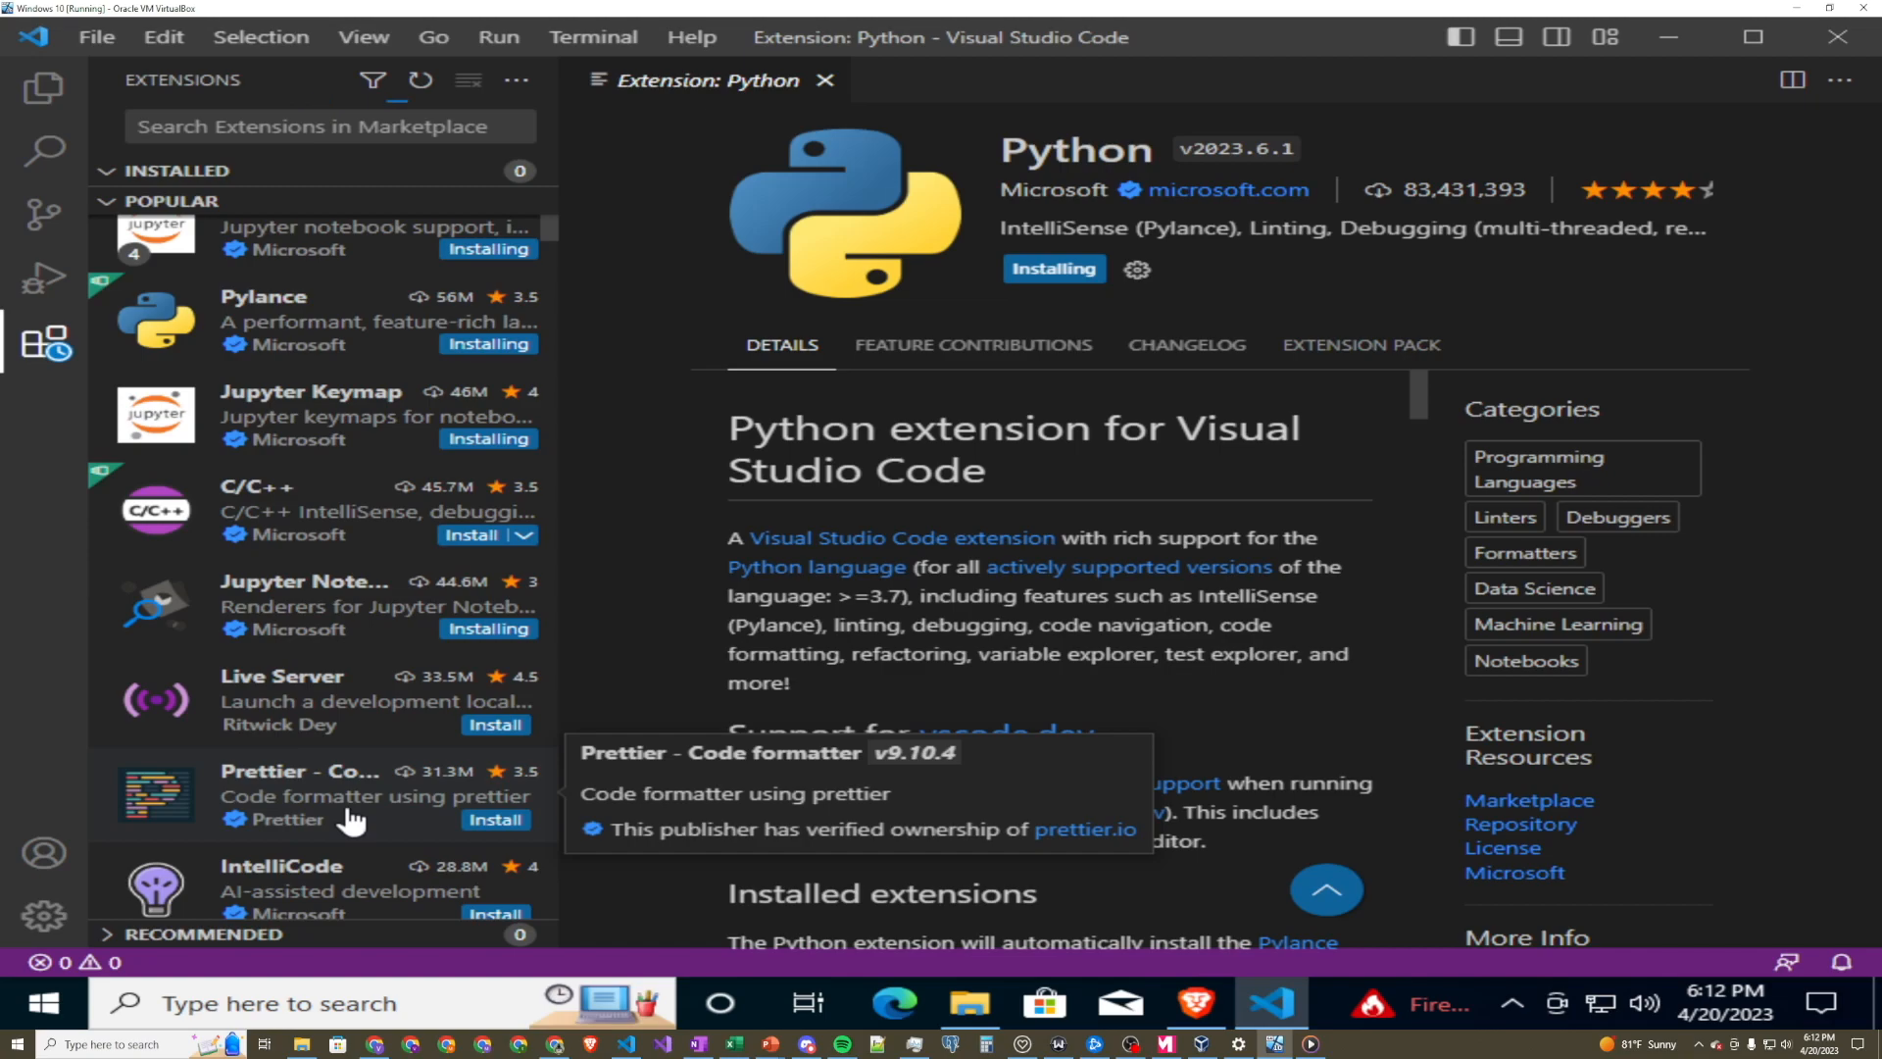
scroll(349, 821, up, 2)
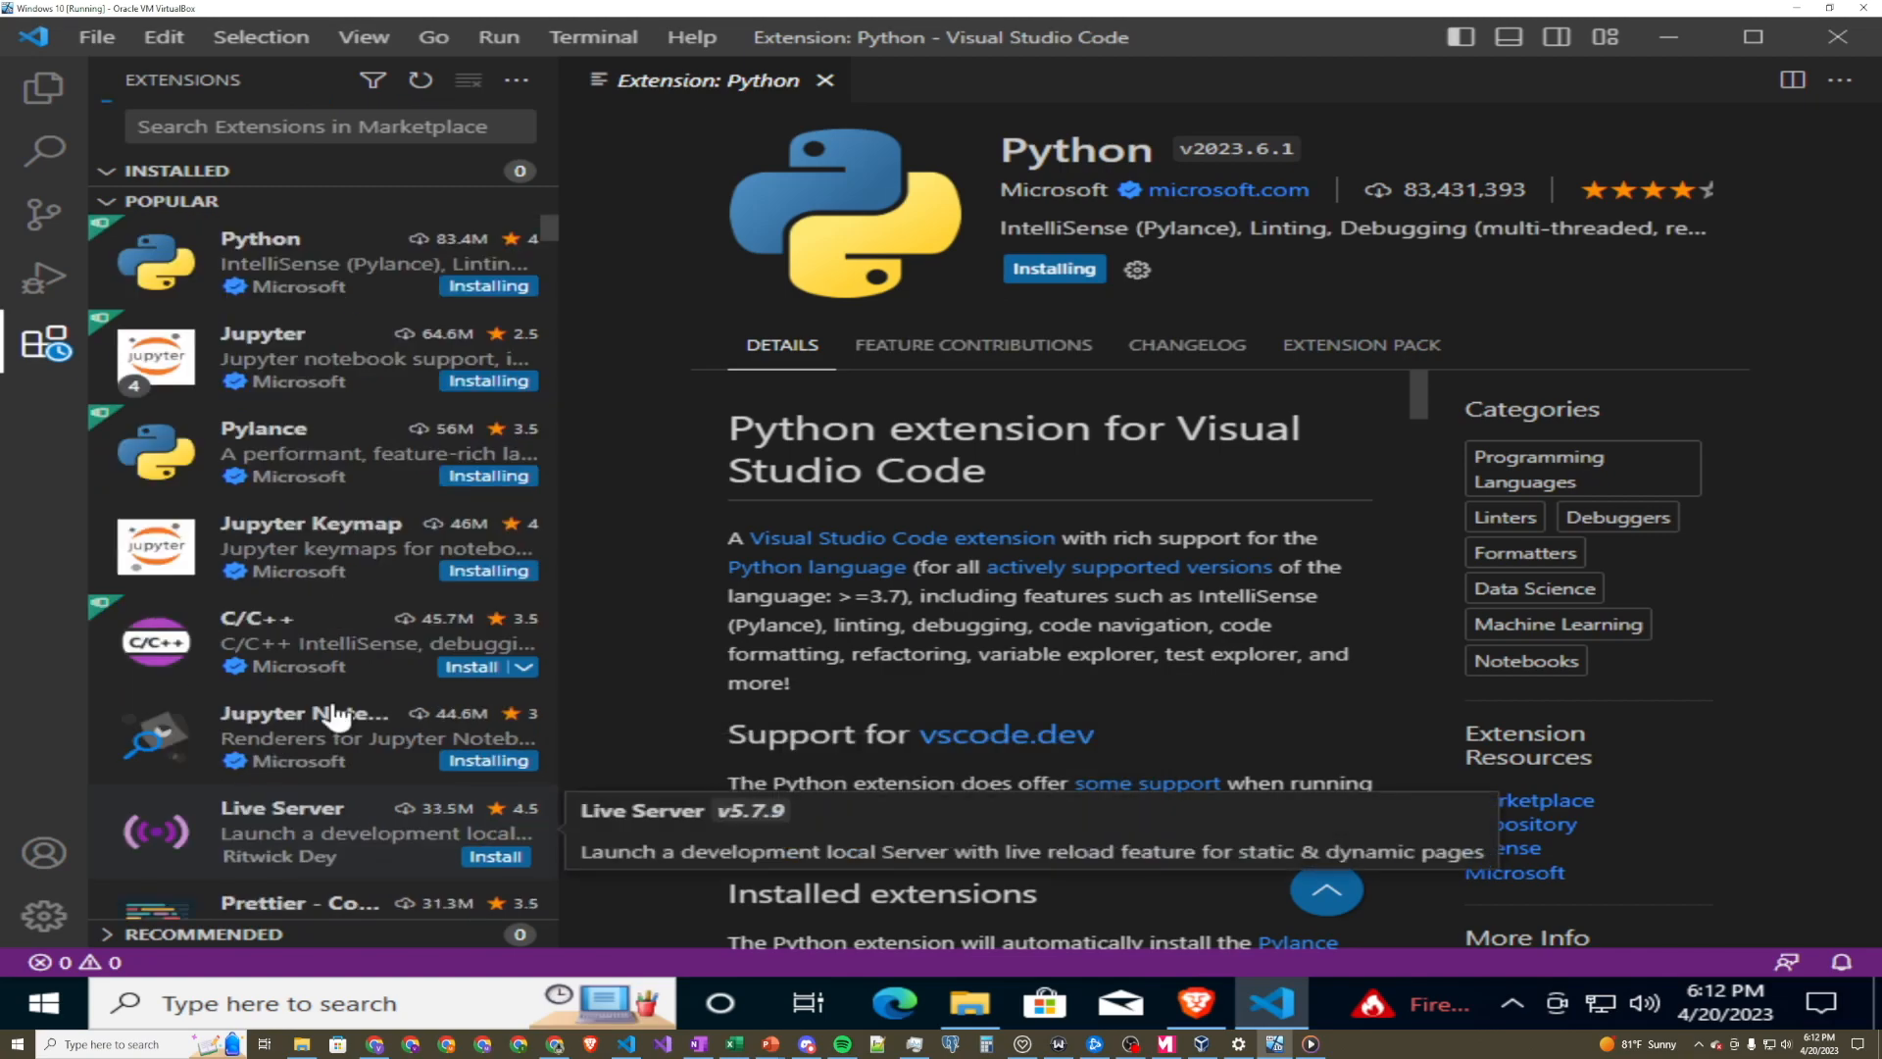
Search the extension marketplace for "sqlite" and install the SQLite Viewer extension.
click(342, 126)
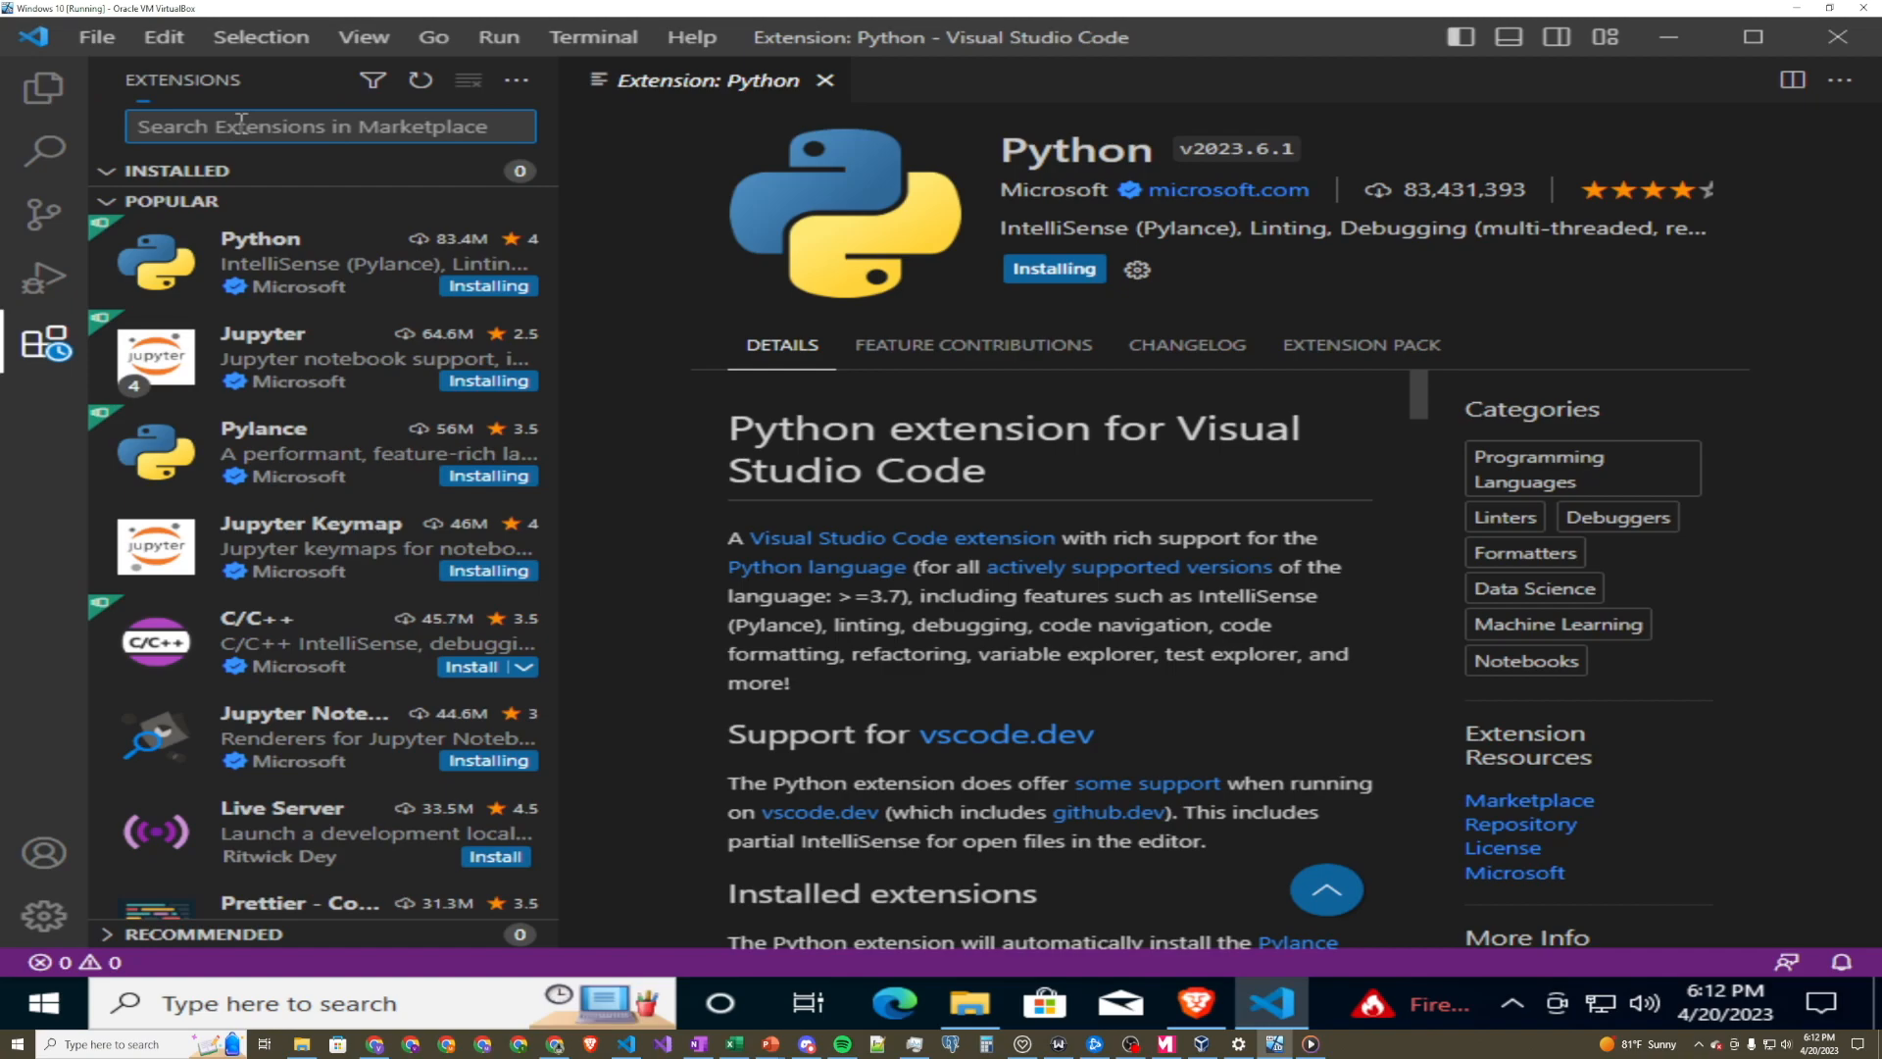
text(sqlite)
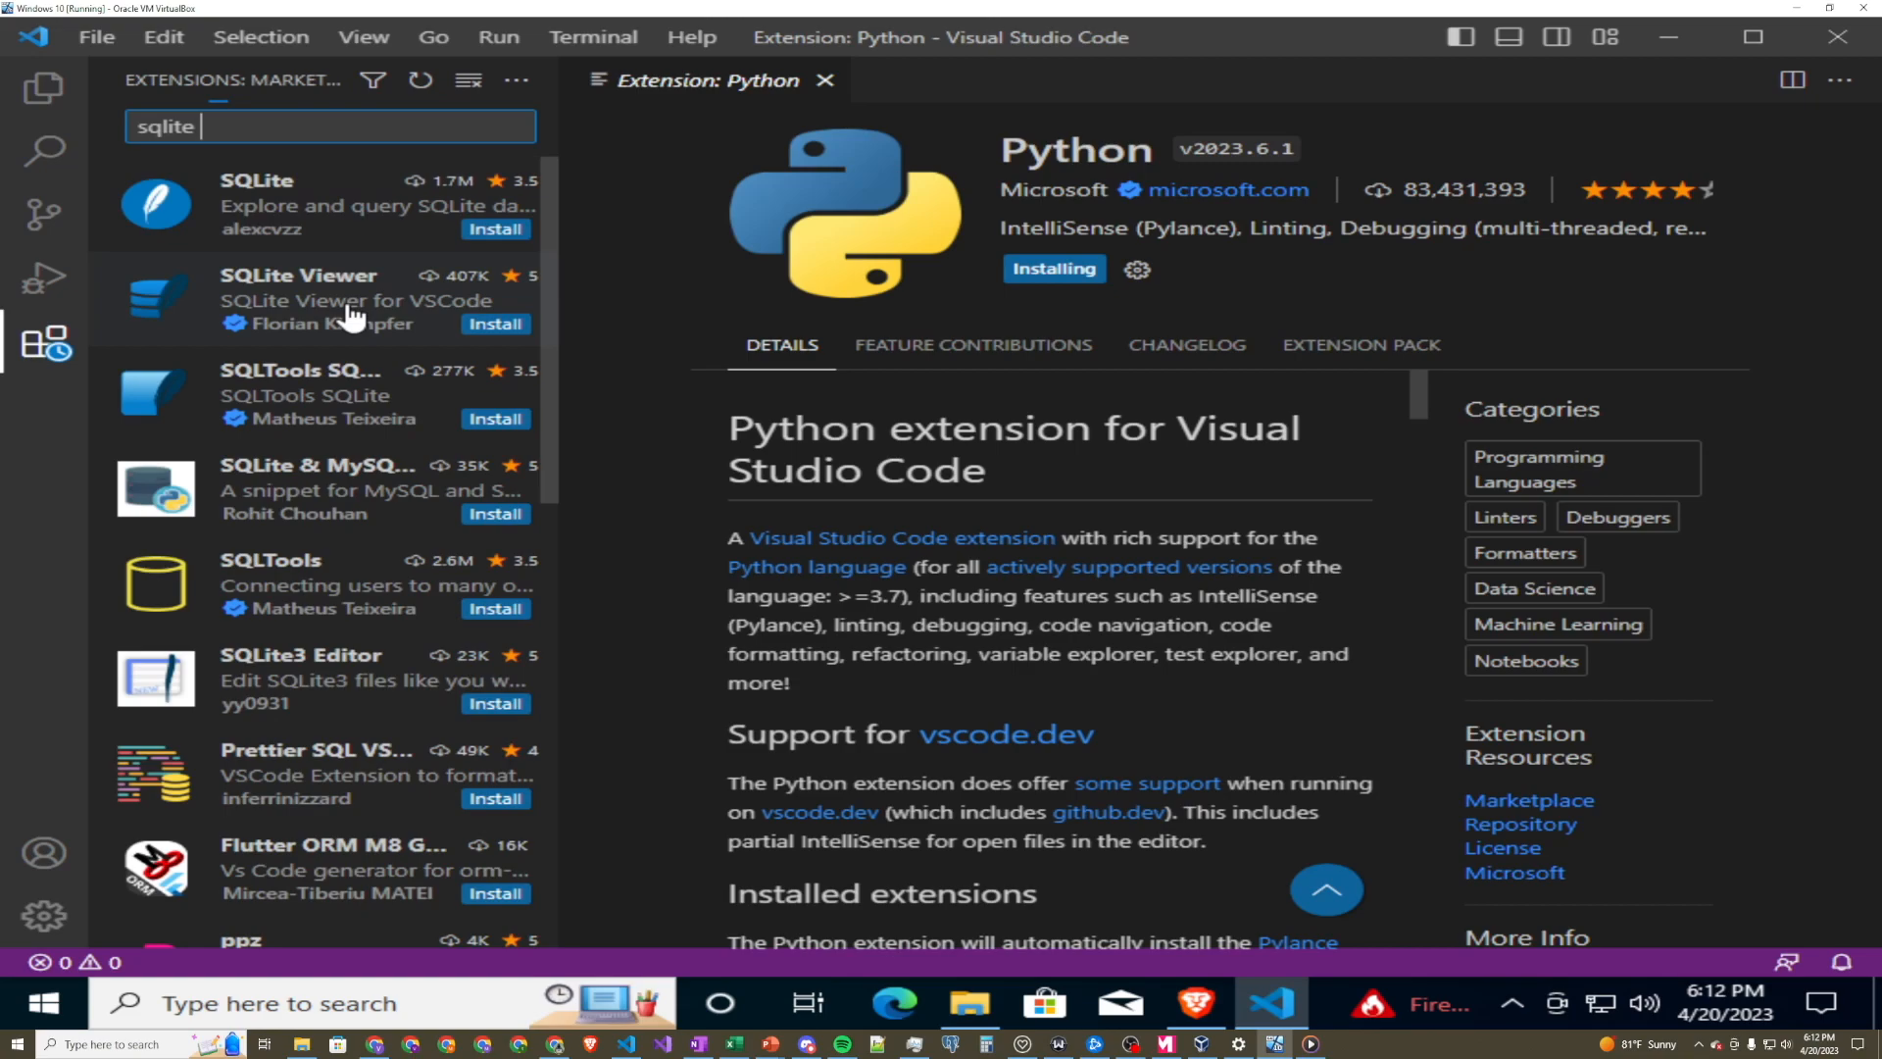
click(482, 326)
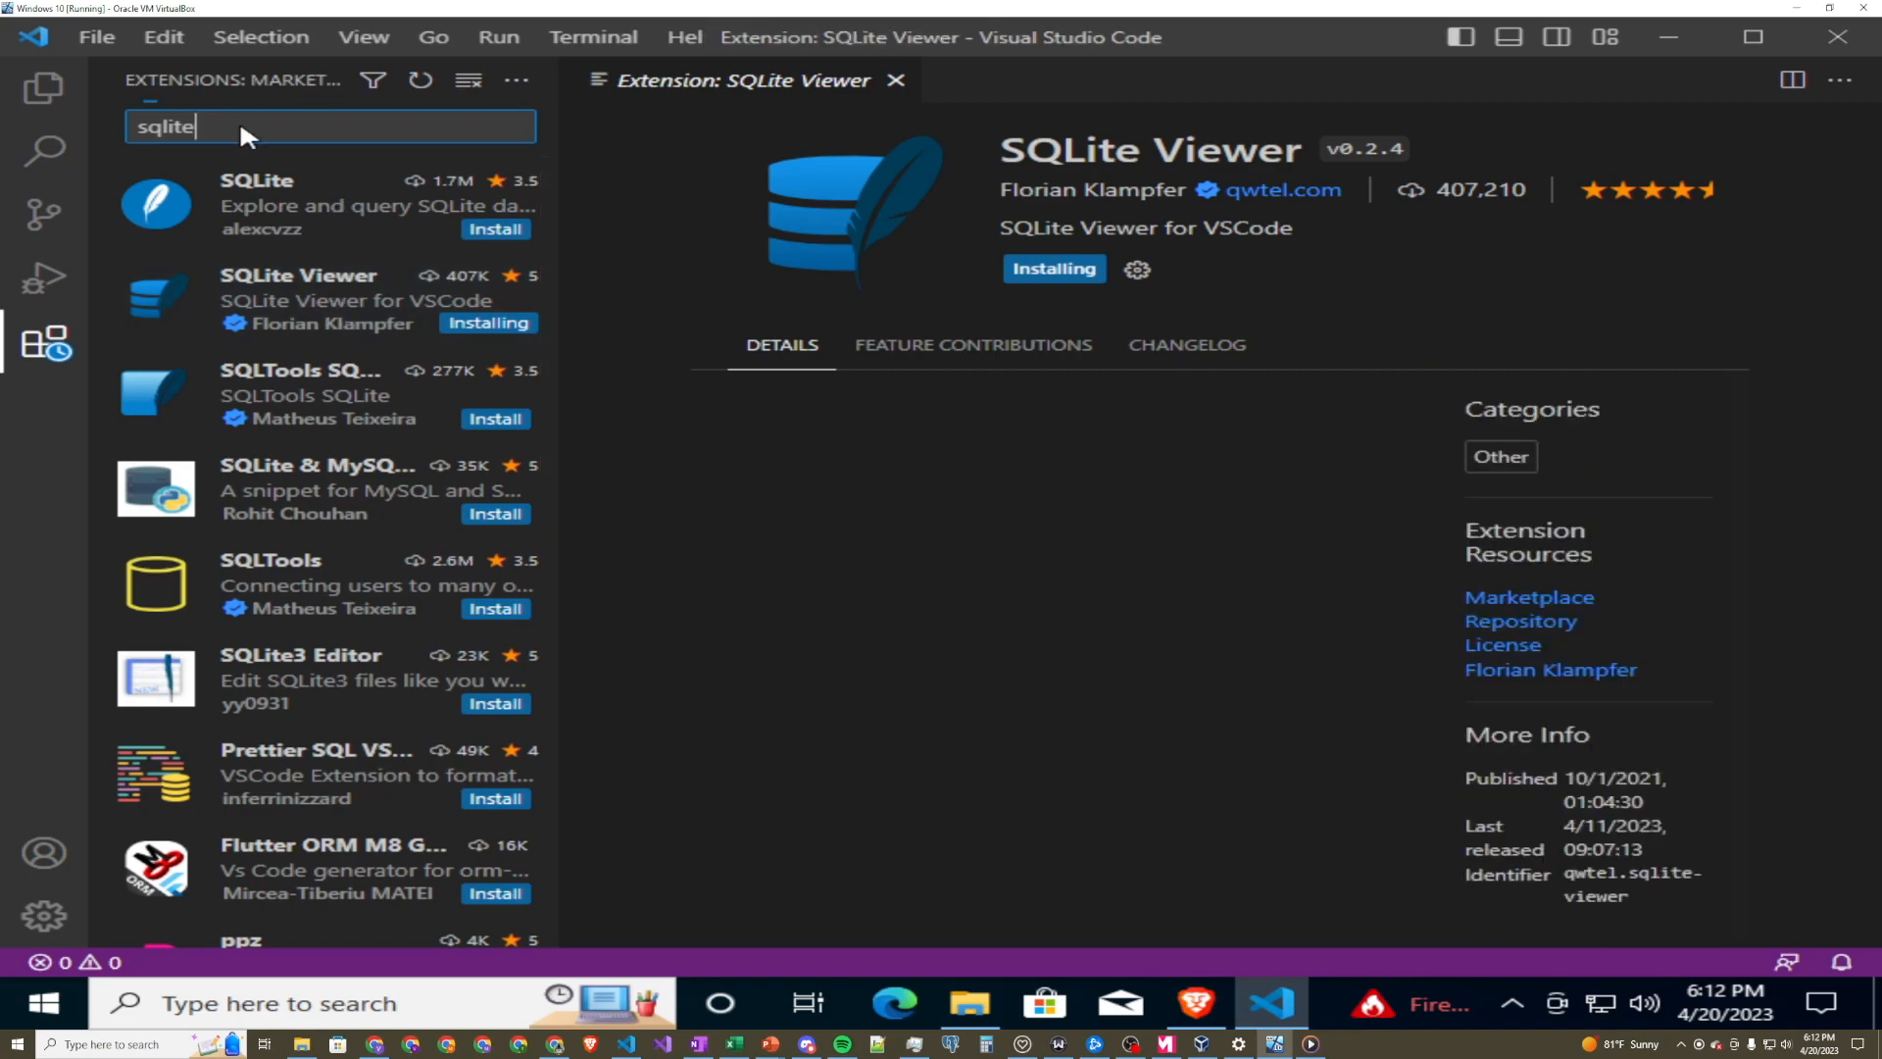
Search the extension marketplace for "github pull" and install the GitHub Pull Requests and Issues extension.
key(ctrl+a)
key(BackSpace)
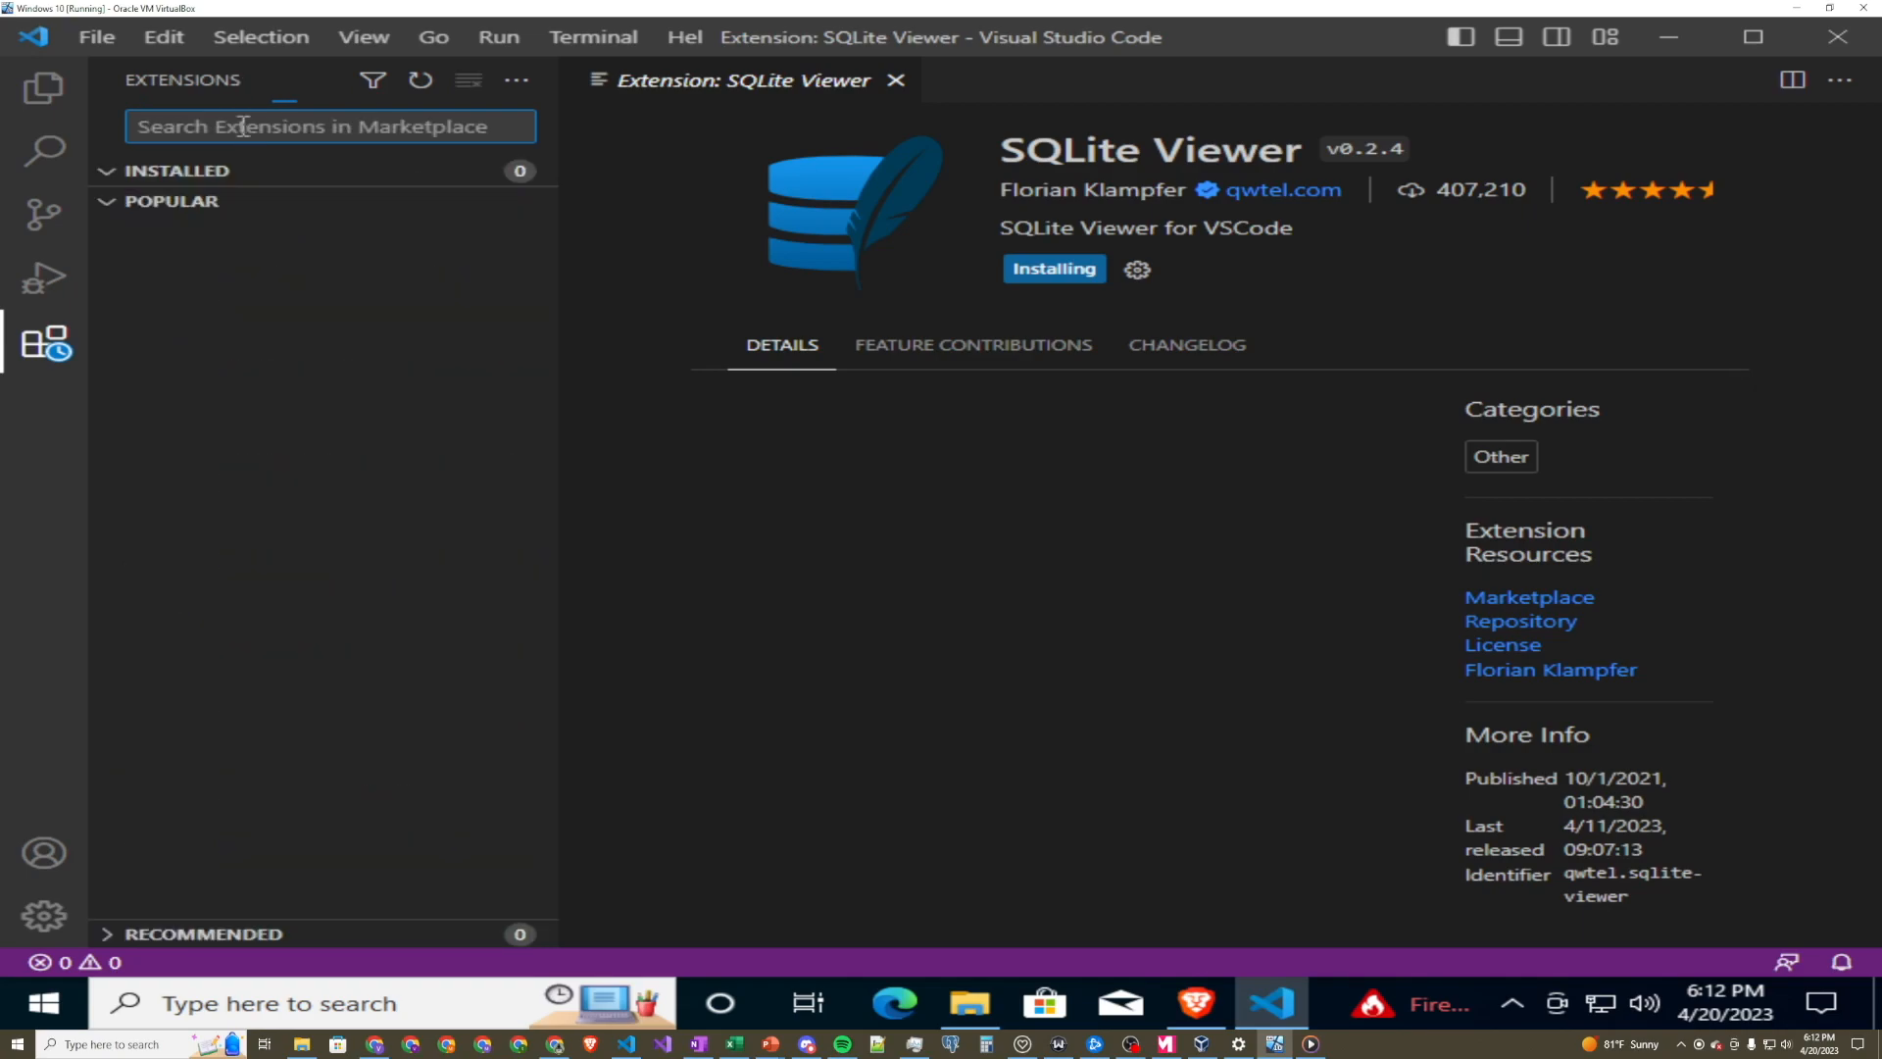
text(github pu)
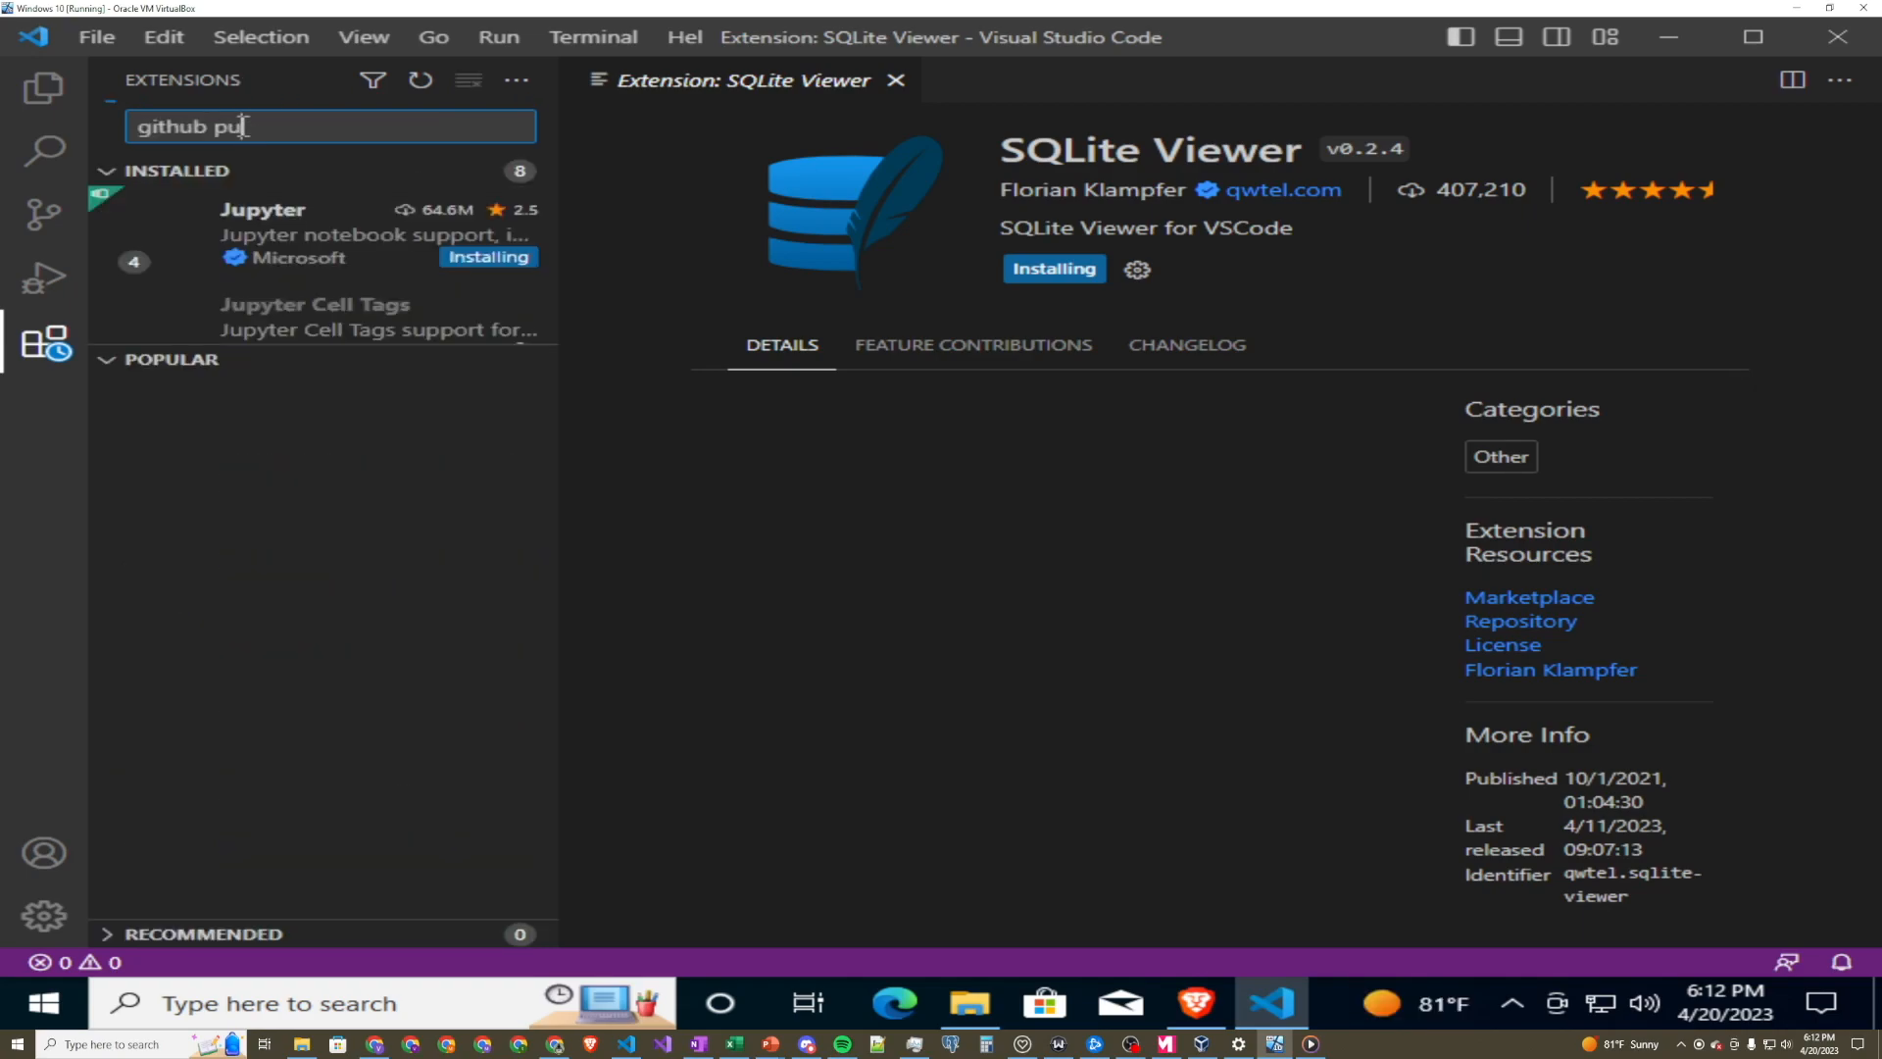
text(ll)
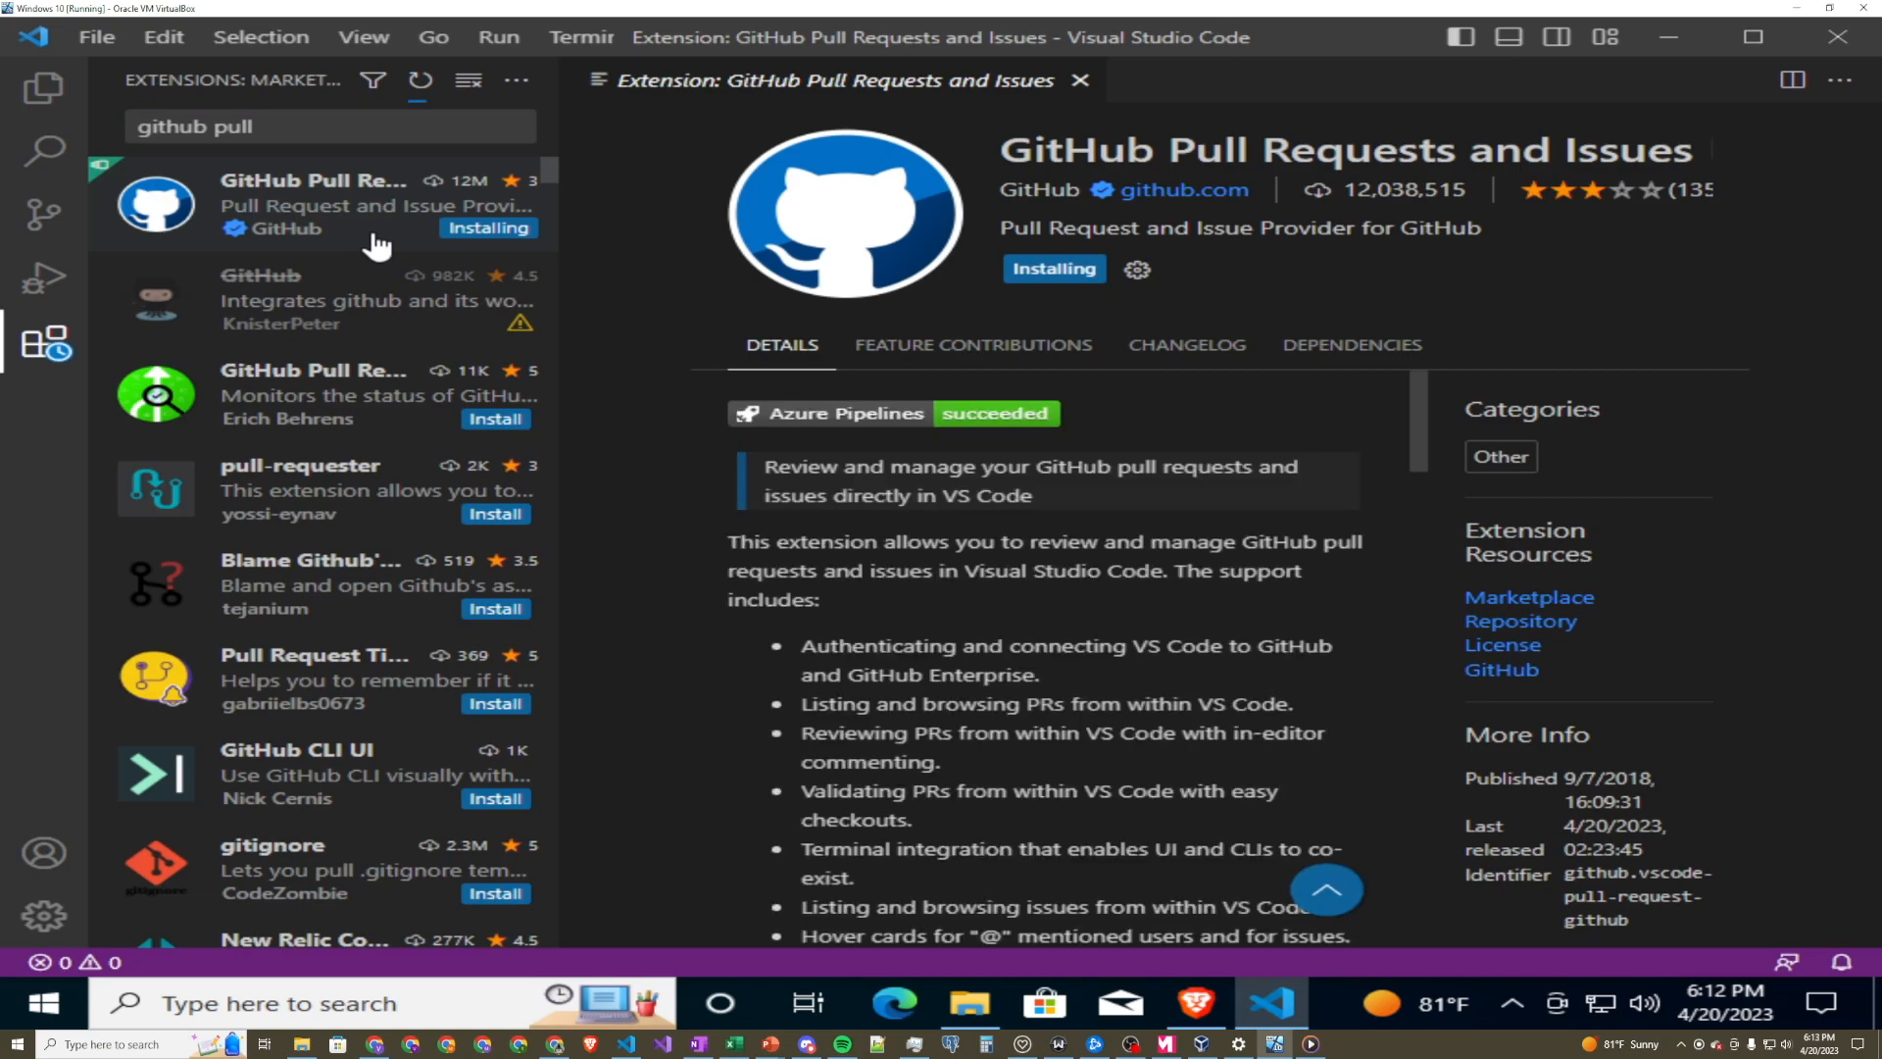
Search the extension marketplace for "isort" and install Microsoft's isort extension.
drag(255, 127, 135, 130)
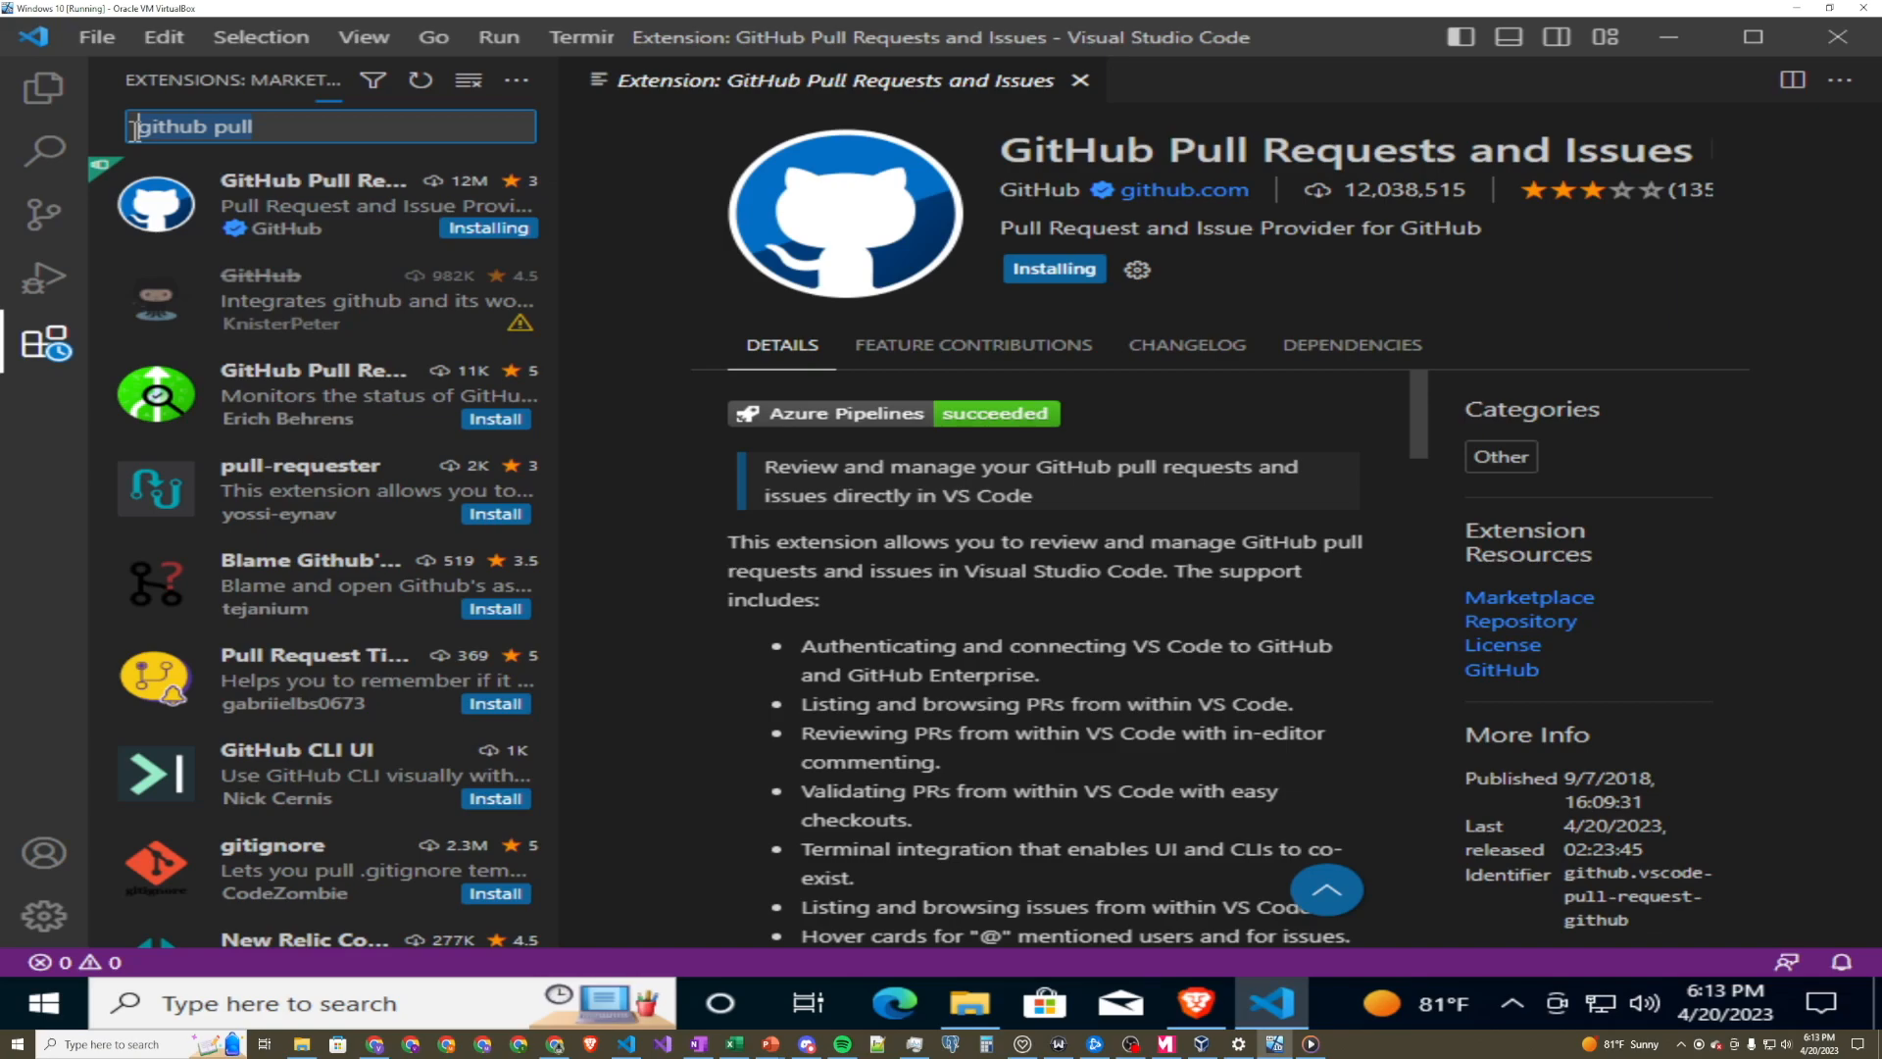
text(isort)
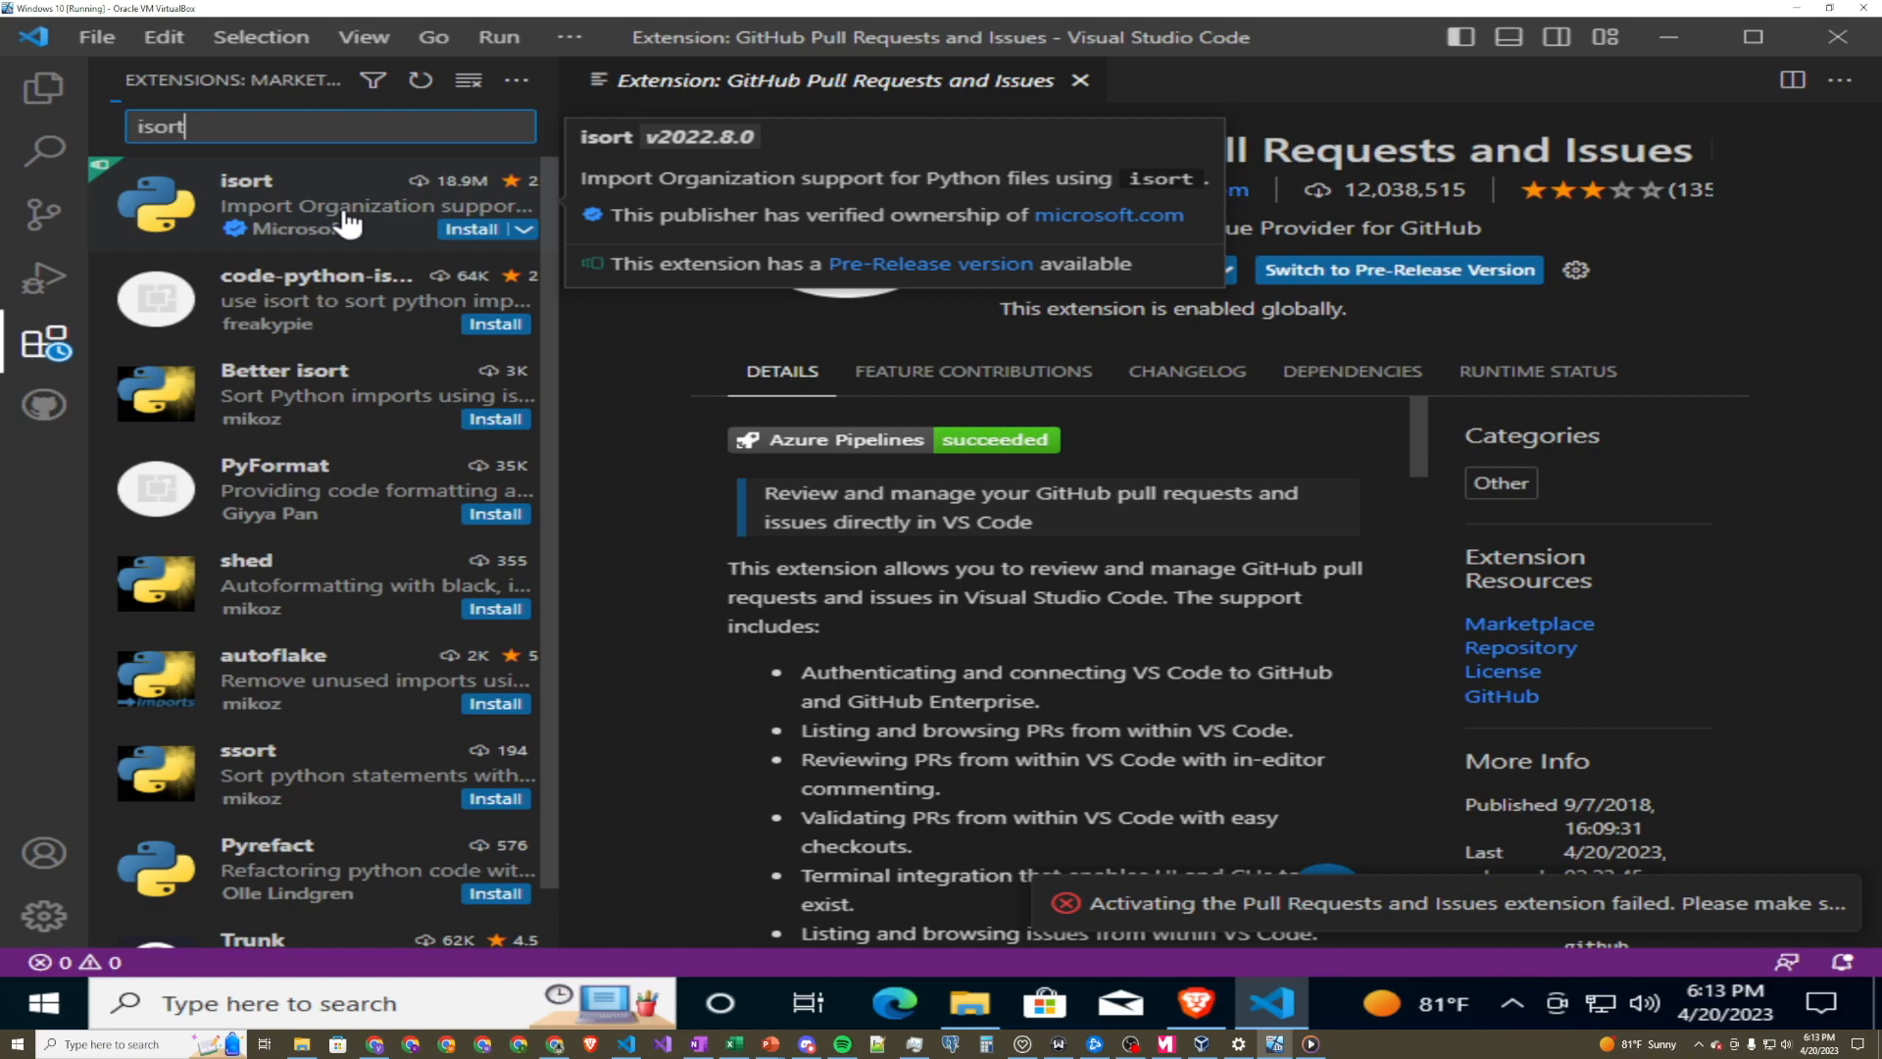
click(471, 229)
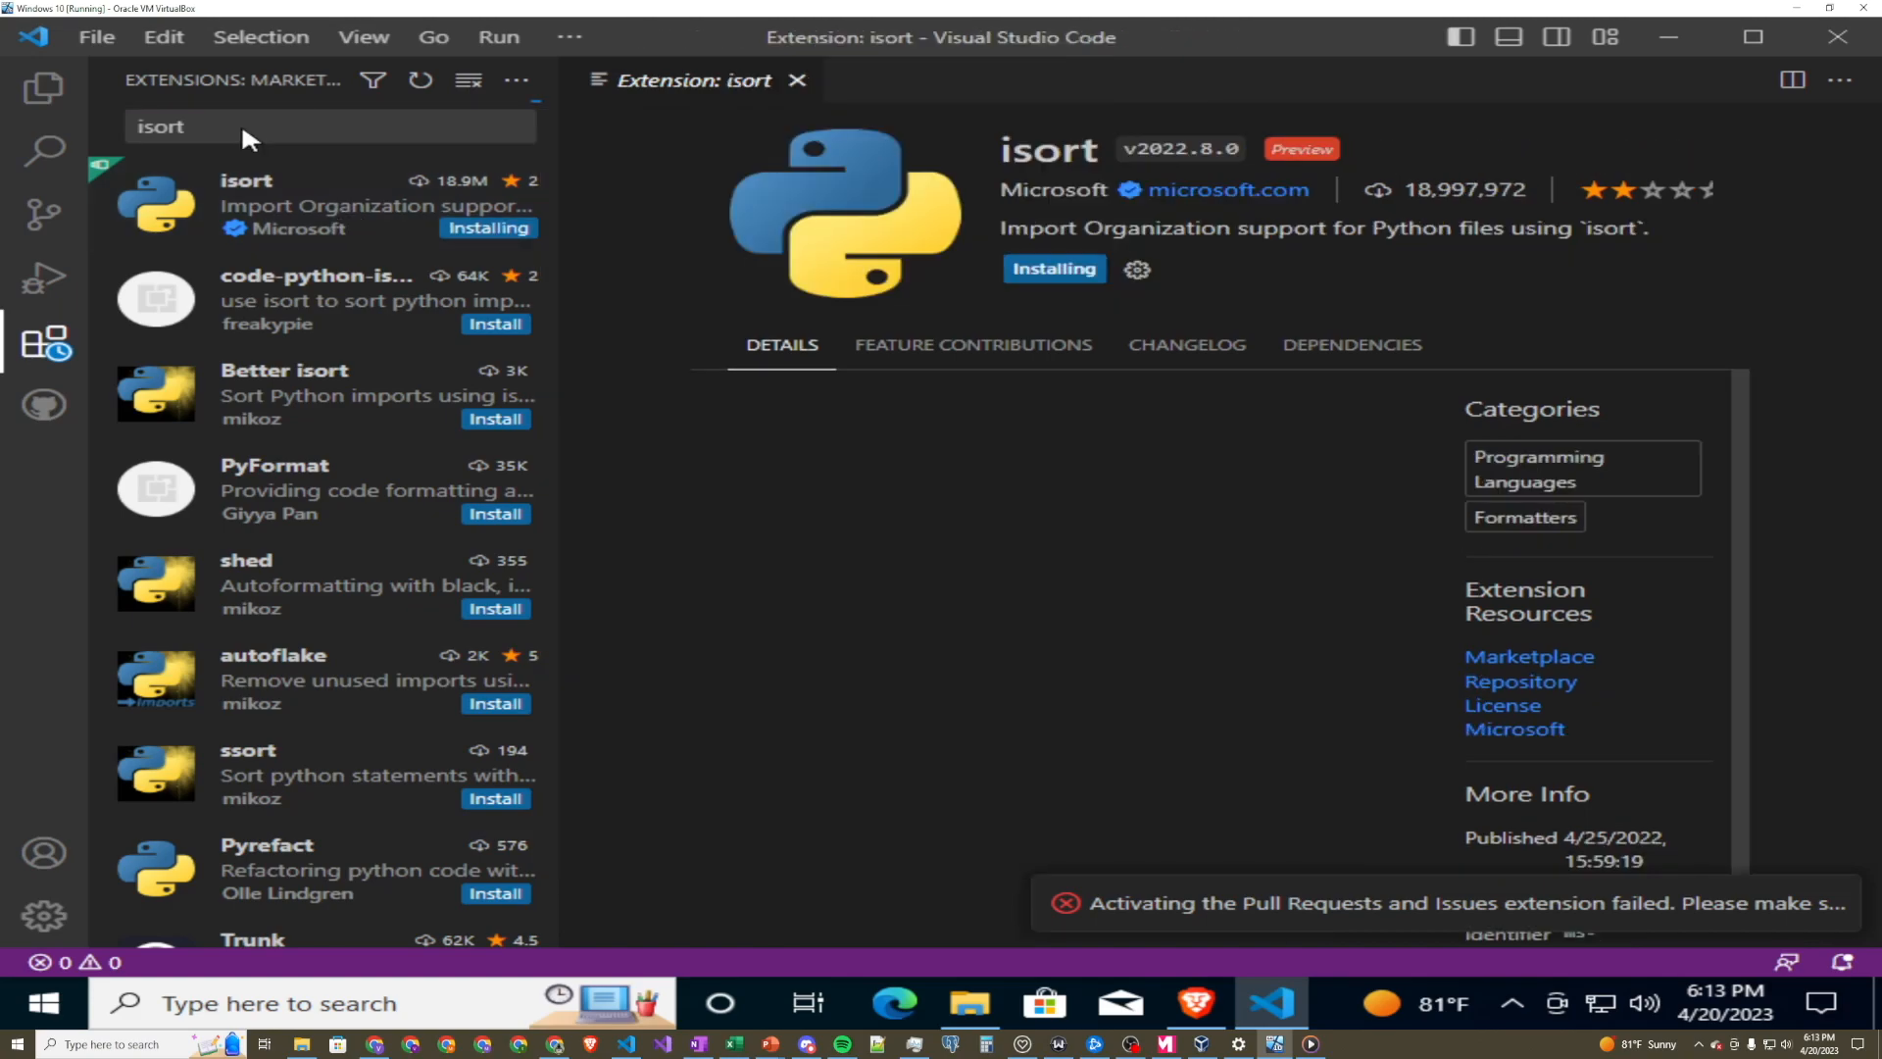
click(254, 131)
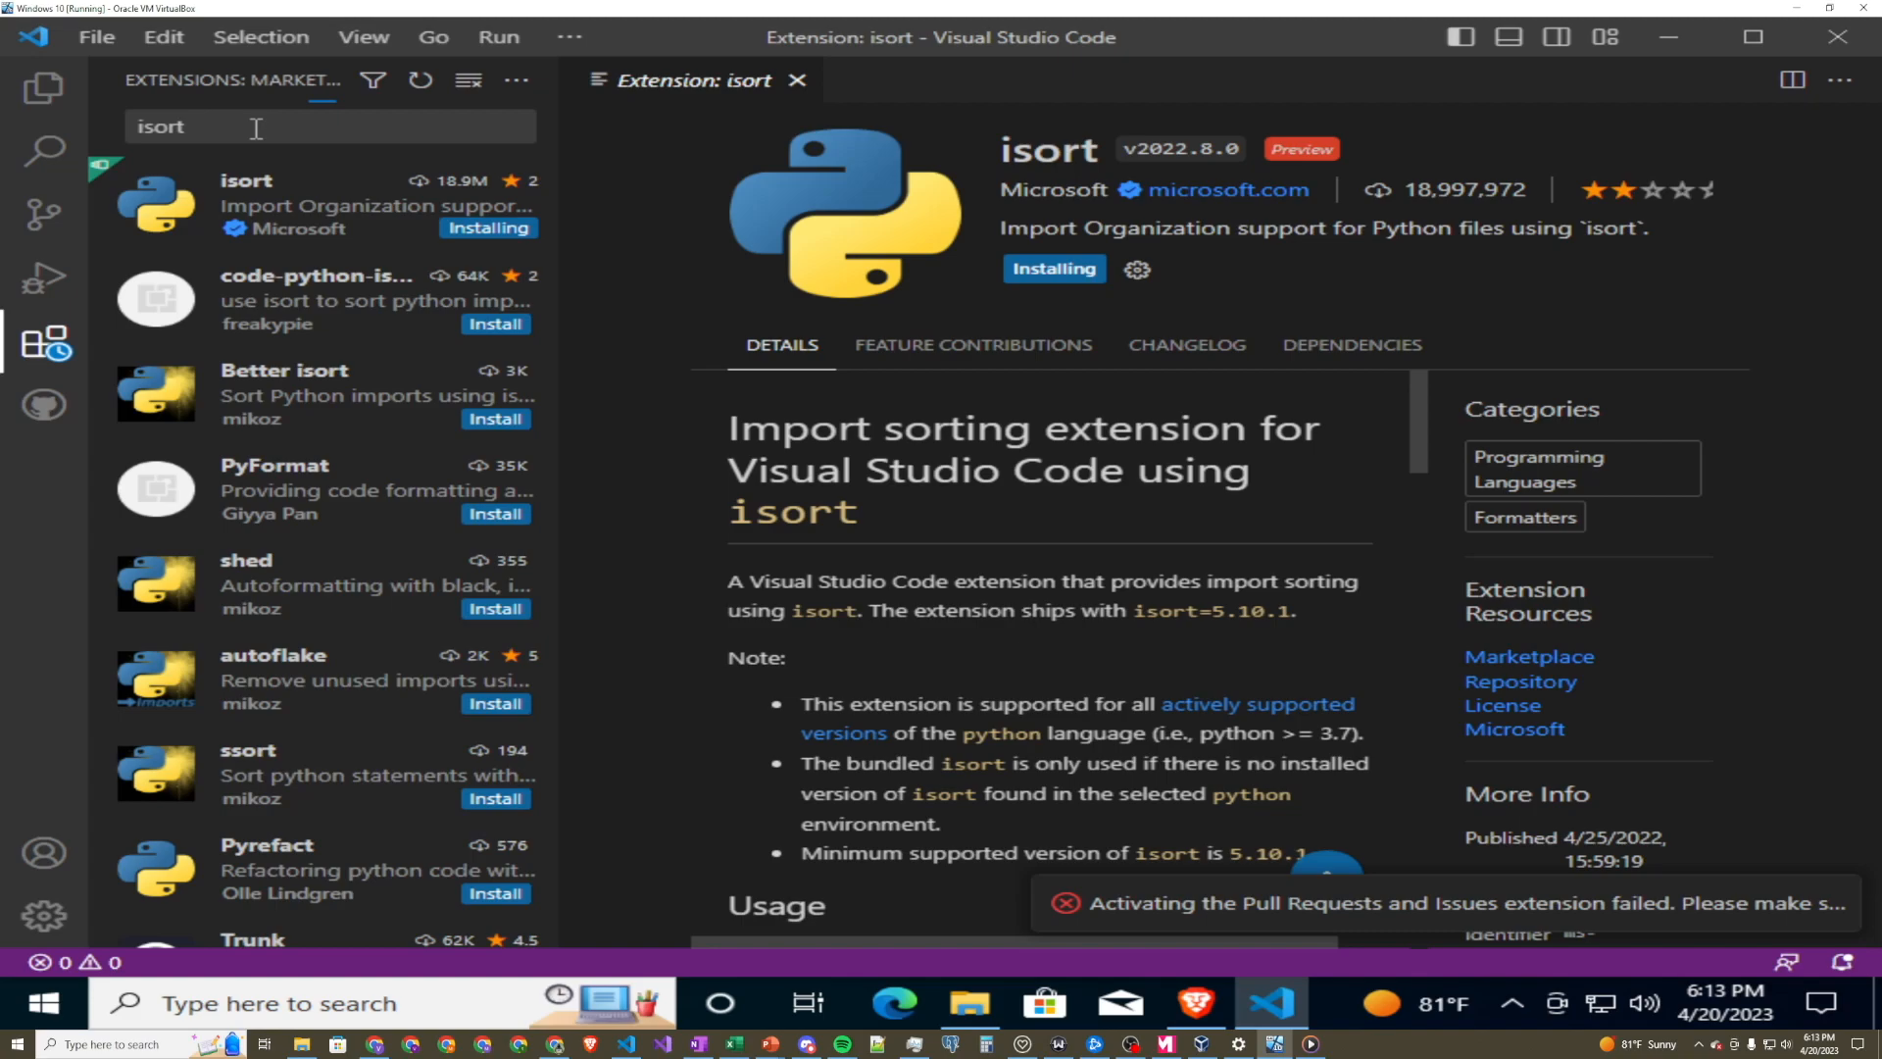
click(256, 129)
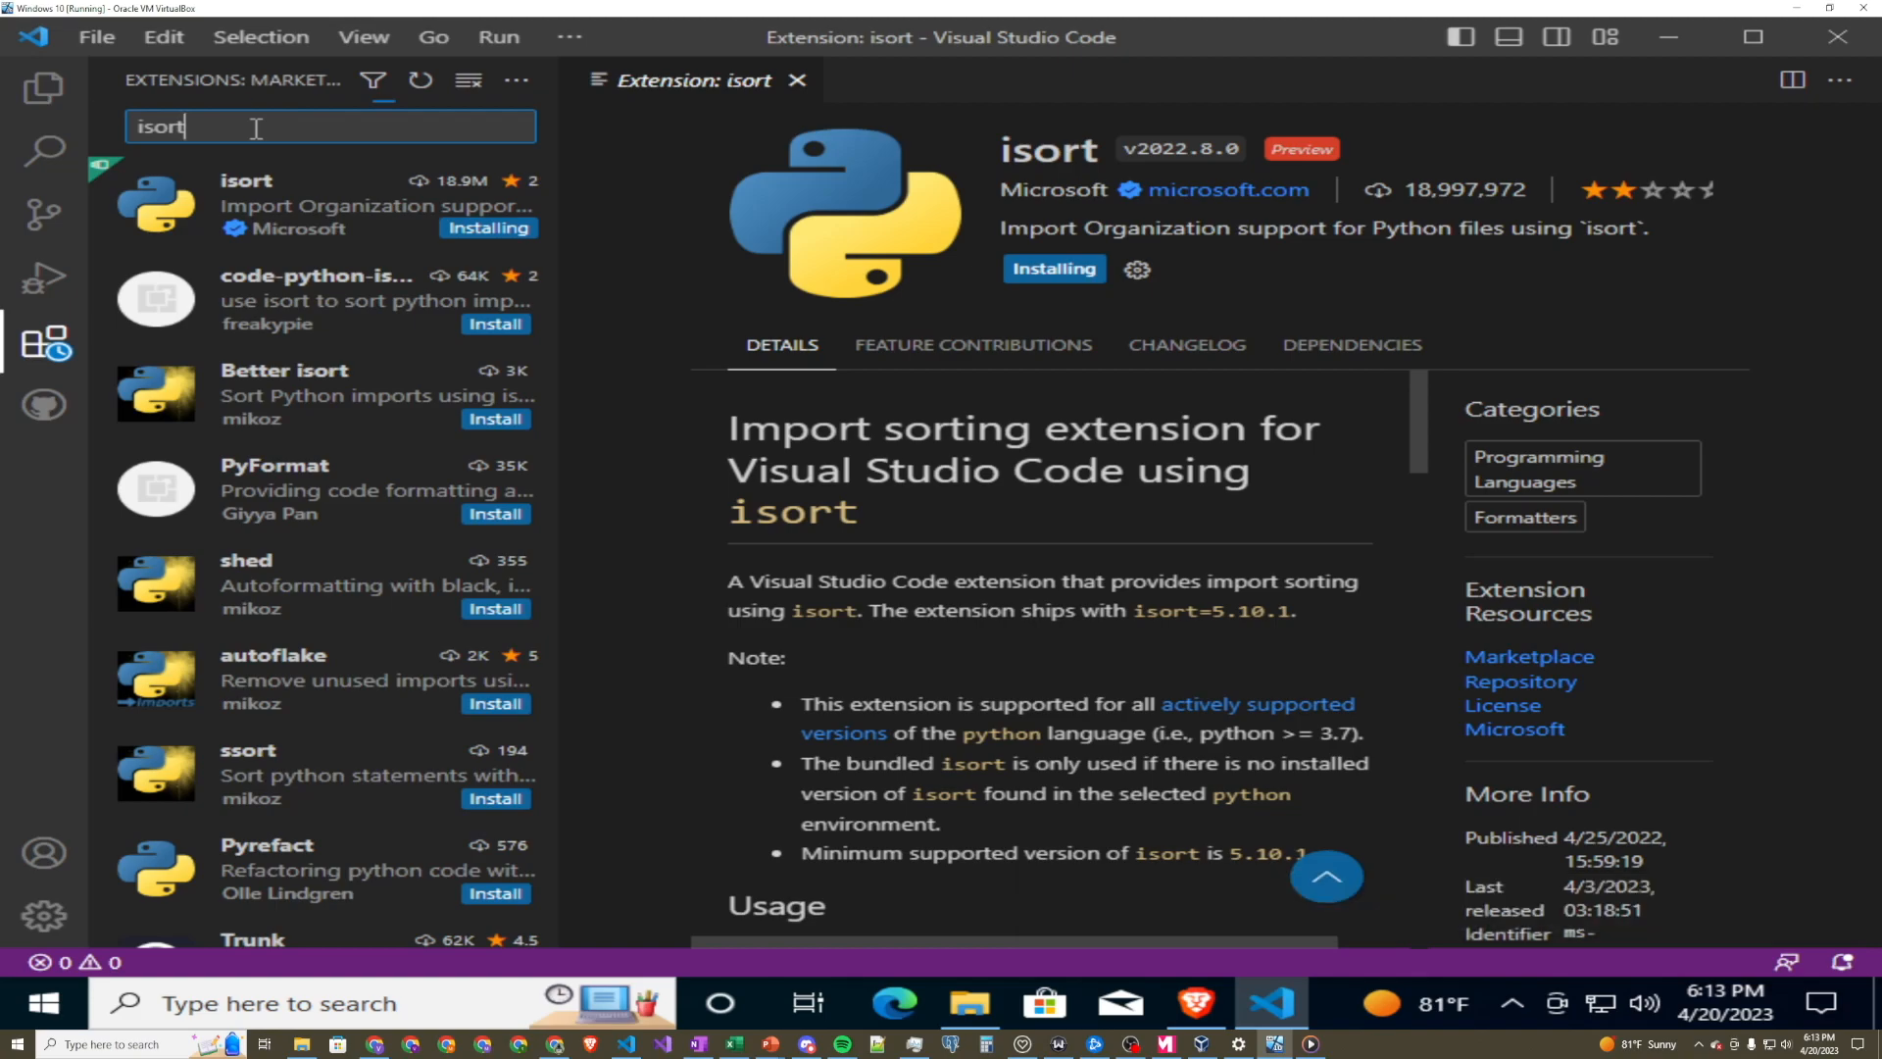
scroll(294, 590, down, 1)
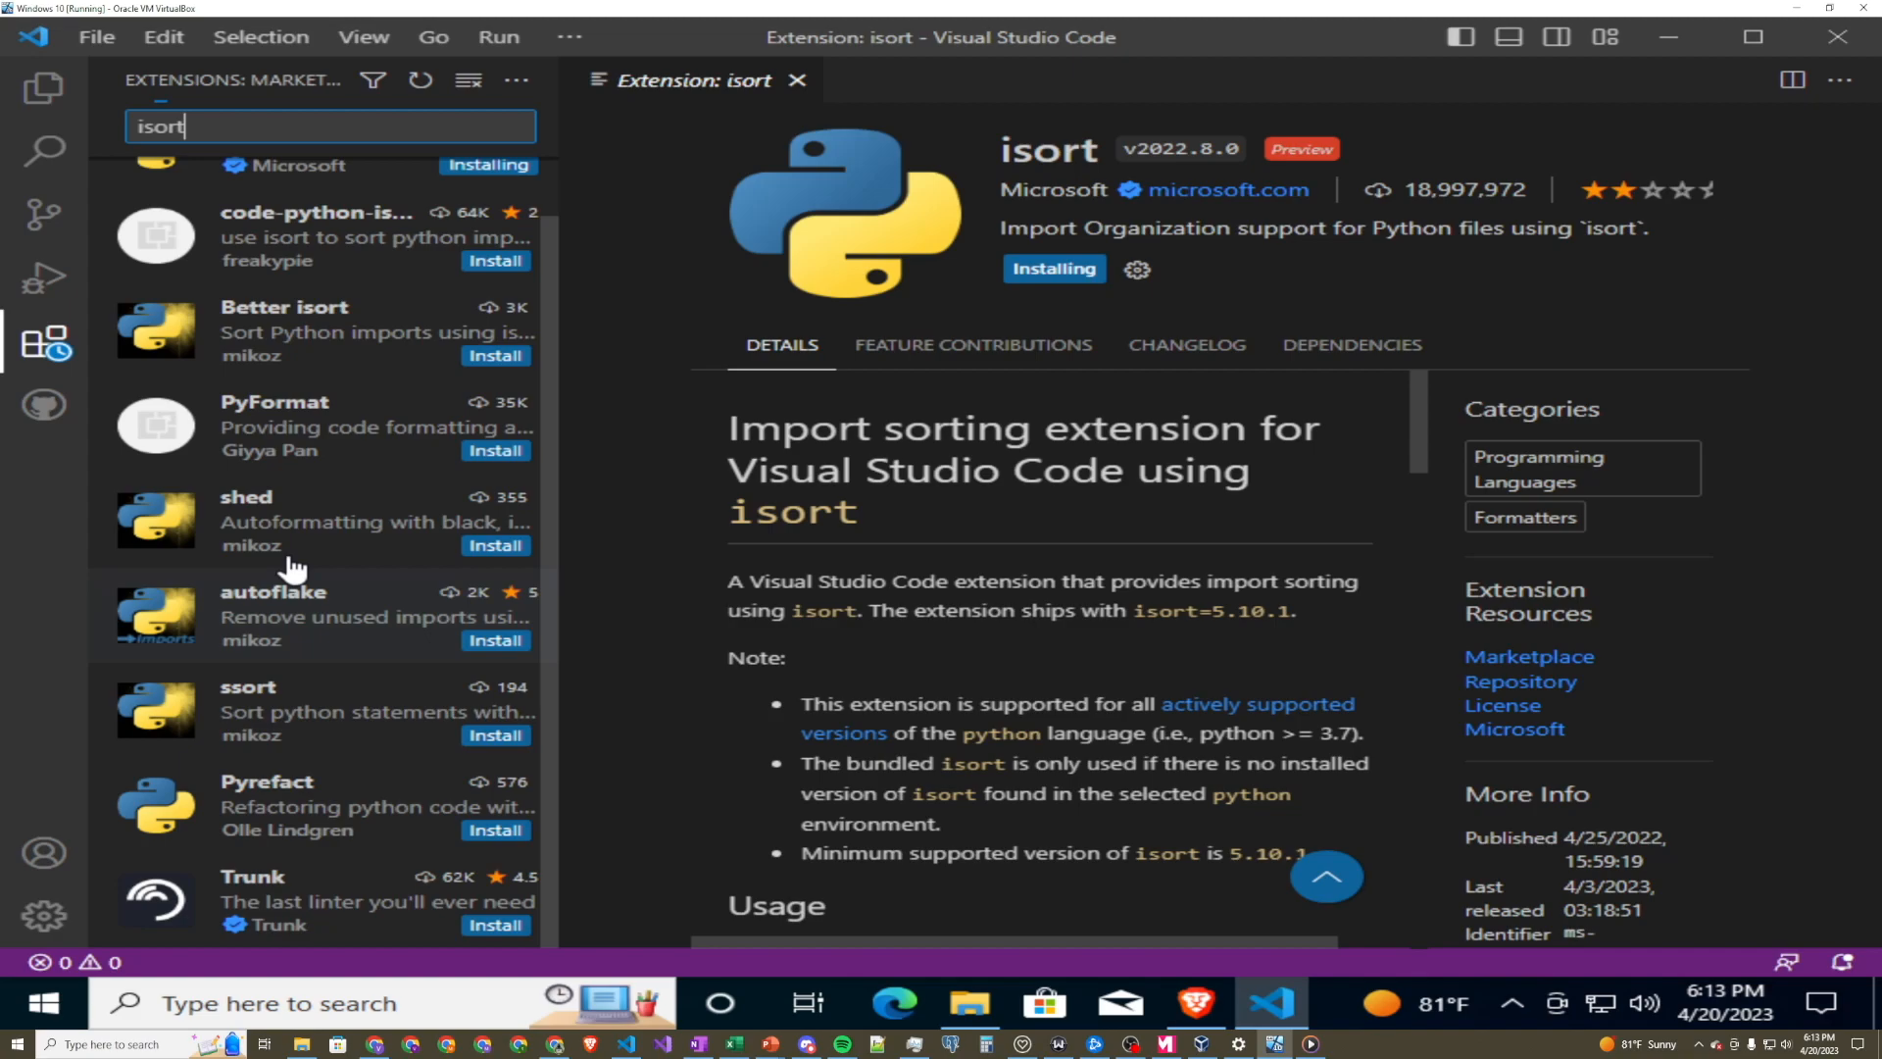
scroll(292, 567, up, 1)
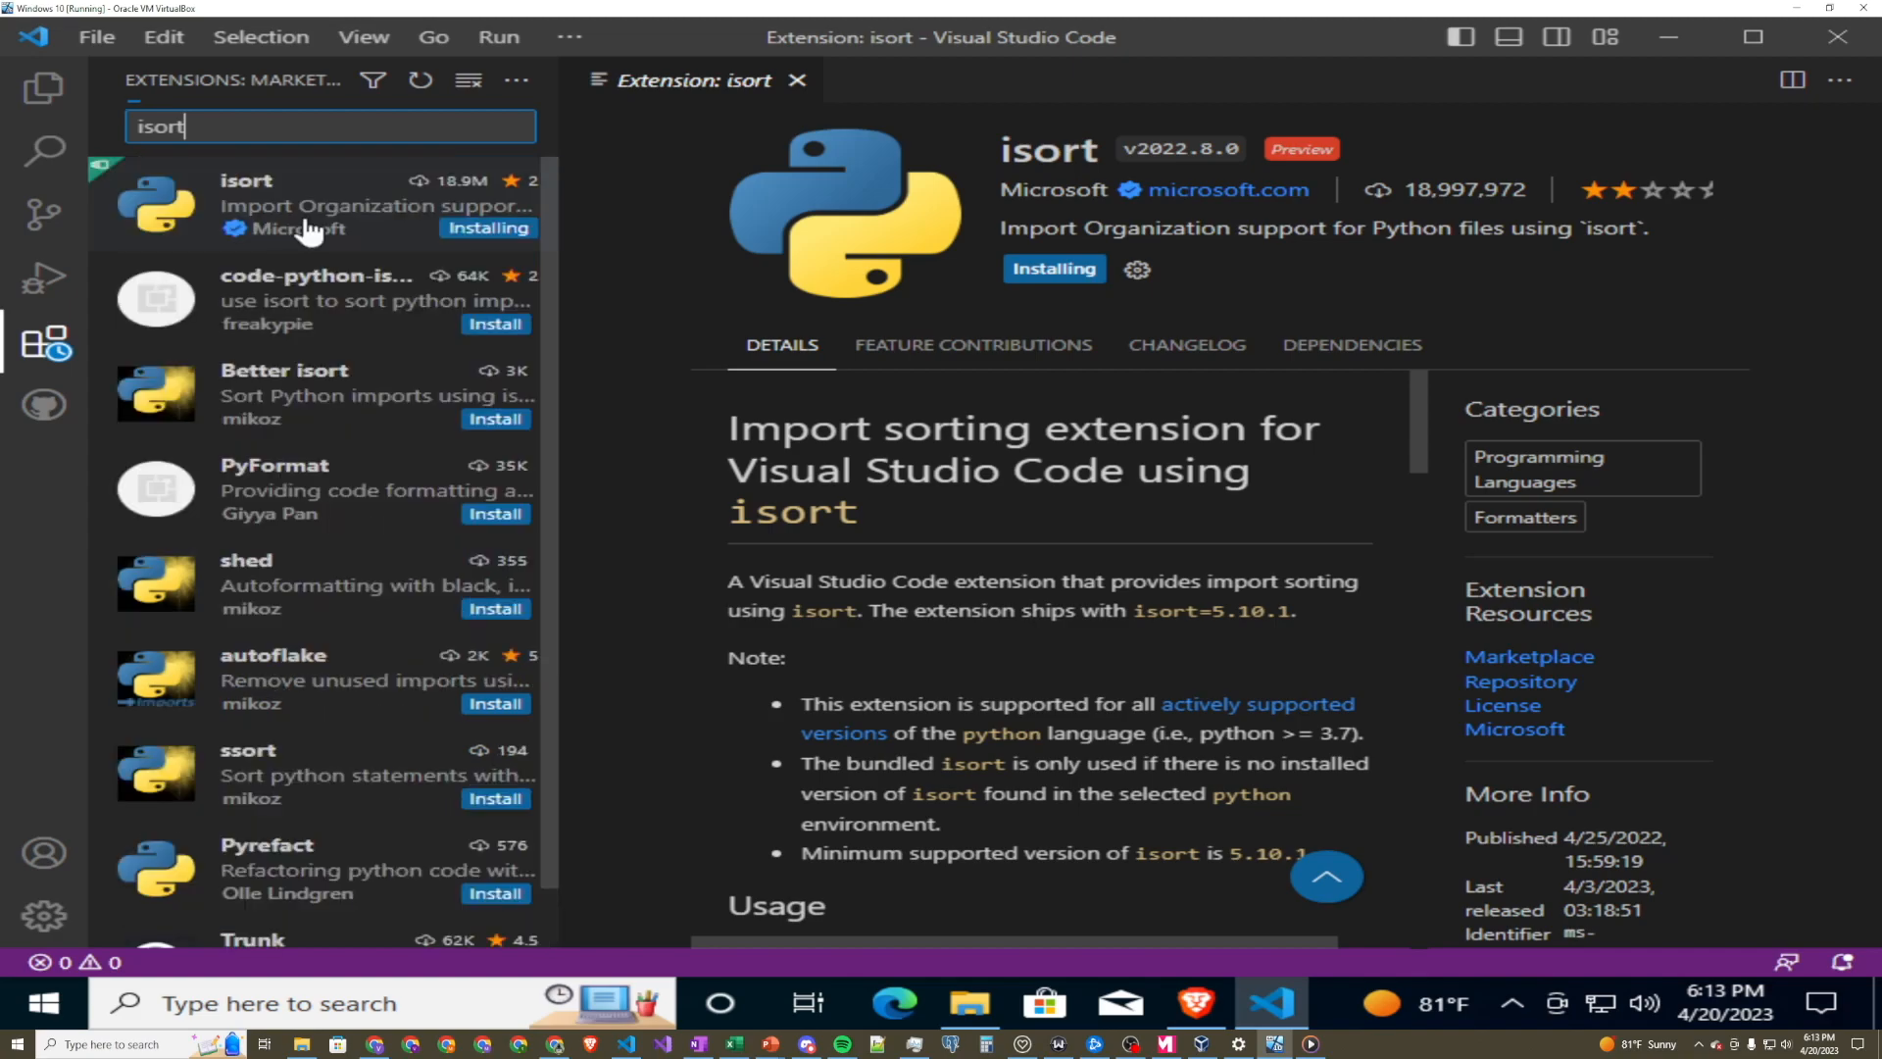